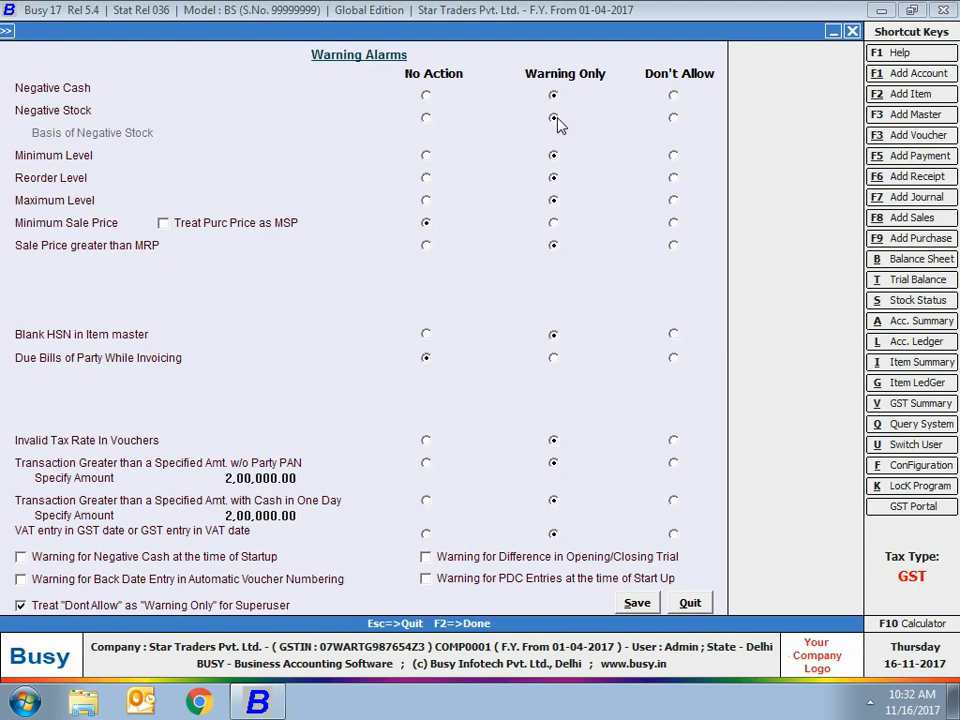
# Set the Negative Stock, Minimum Sale Price, Invalid Tax Rate In Vouchers and VAT entry in GST date alarms to Don't Allow
pyautogui.click(673, 118)
pyautogui.click(674, 222)
pyautogui.click(673, 440)
pyautogui.click(554, 533)
pyautogui.click(528, 538)
pyautogui.click(673, 533)
# Disable treating "Dont Allow" as "Warning Only" for the superuser and save the warning alarms
pyautogui.click(16, 603)
pyautogui.click(21, 606)
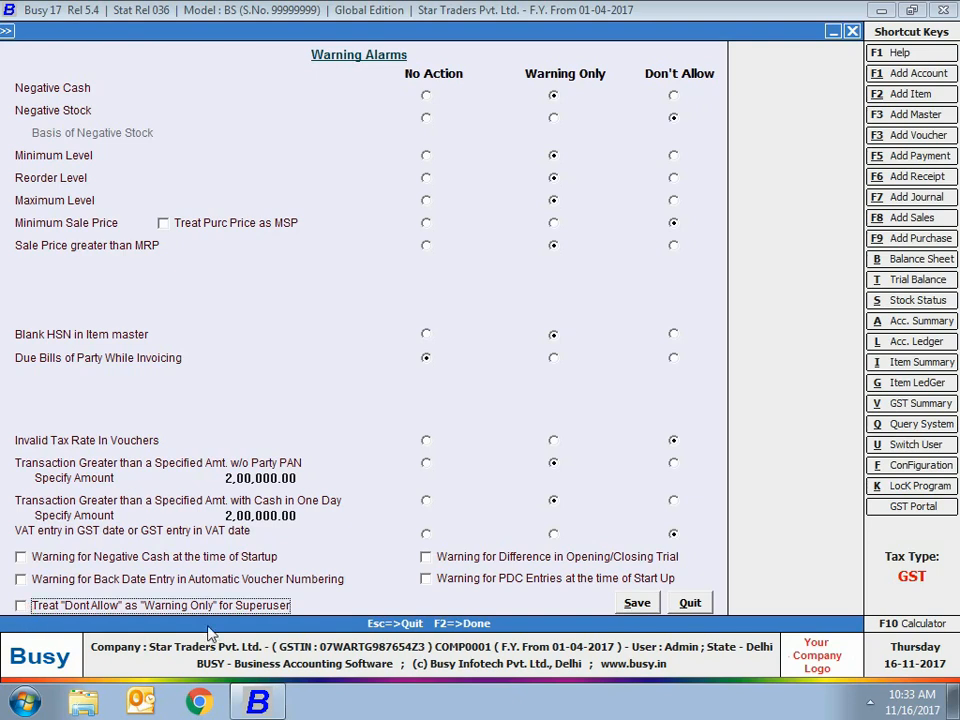
pyautogui.click(634, 604)
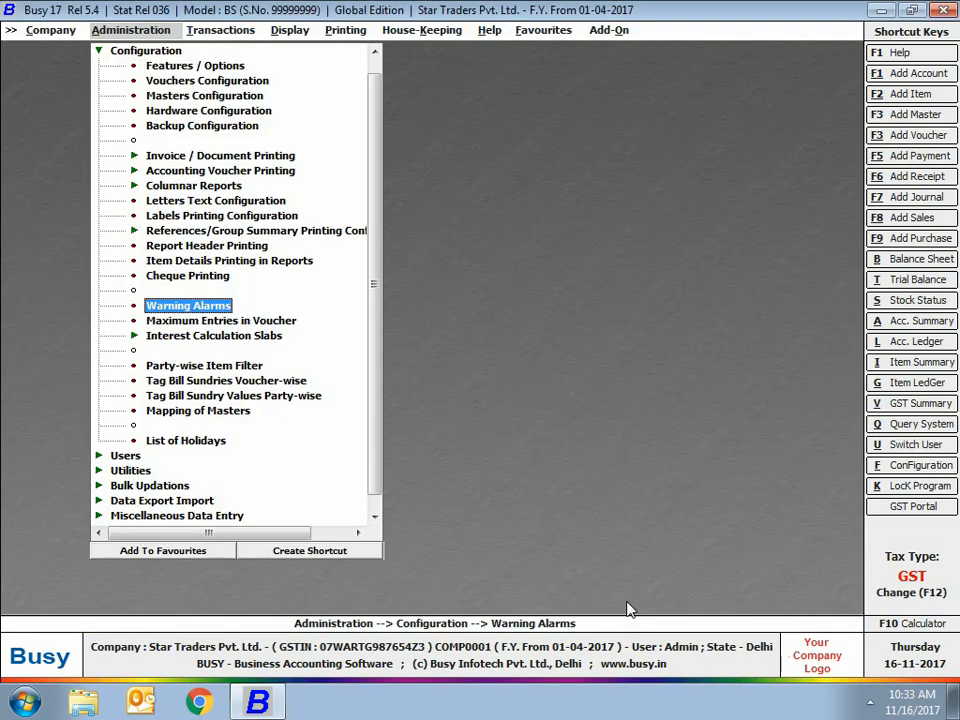
# Add a new item master named Samsung LED 32' Inch in the General group with Pcs. as its unit
pyautogui.click(118, 53)
pyautogui.click(118, 53)
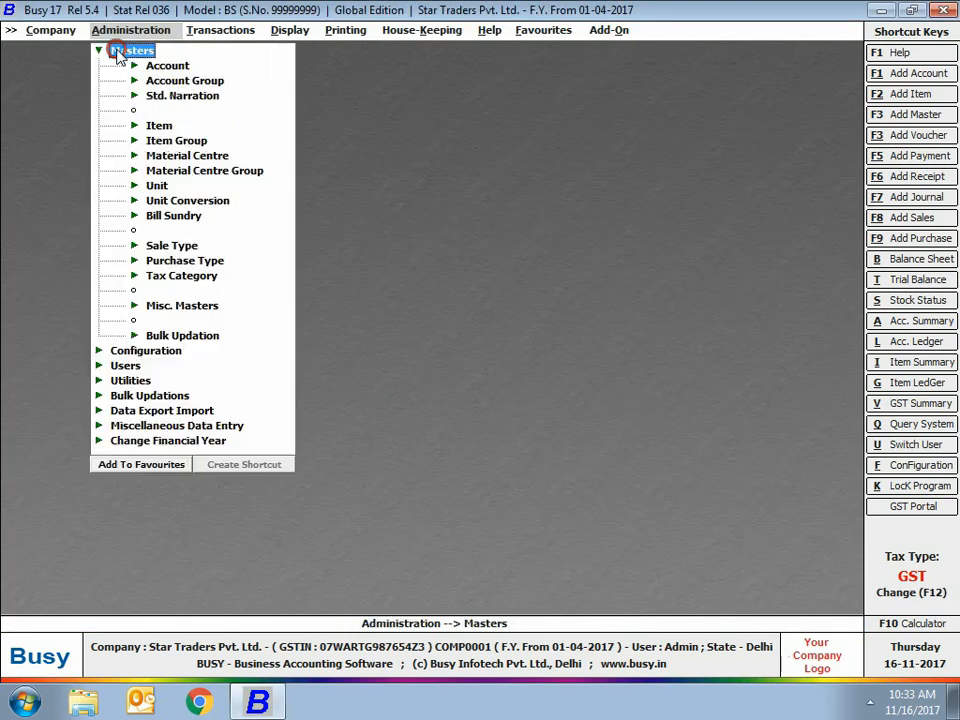
pyautogui.click(159, 128)
pyautogui.click(190, 133)
pyautogui.write('Samsung LE')
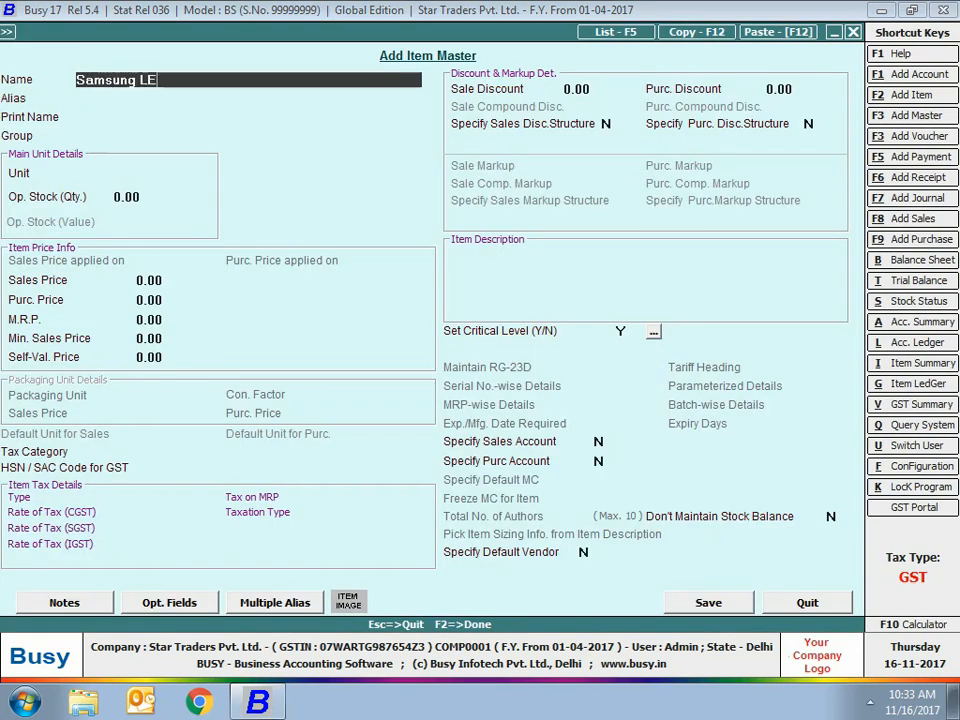
pyautogui.write("D 32' inch")
pyautogui.press('Return')
pyautogui.press('Return')
pyautogui.press('Return')
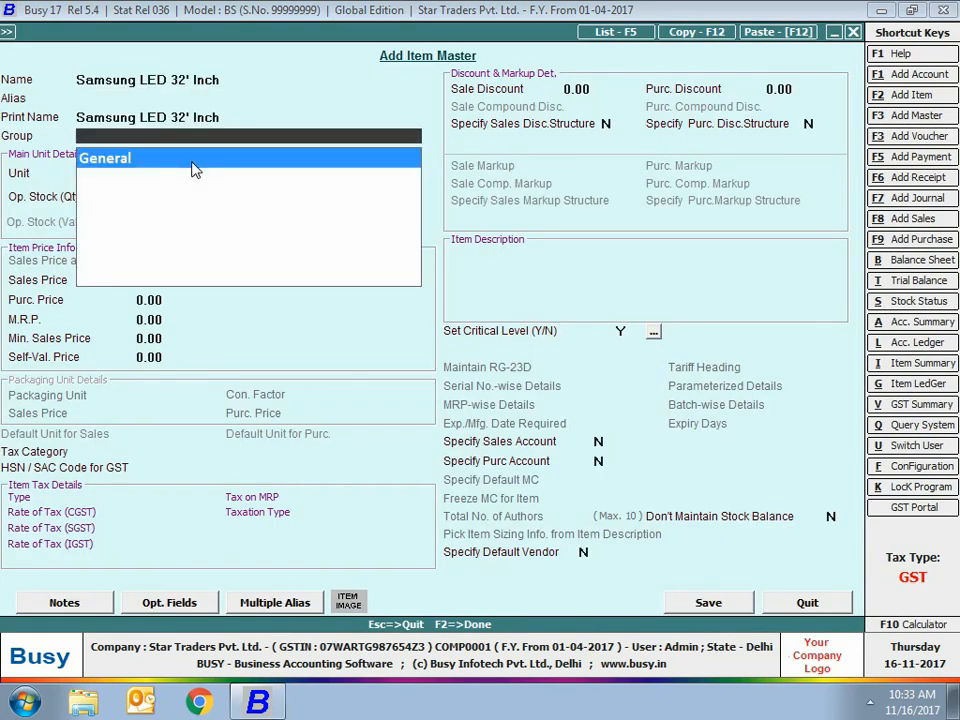
pyautogui.press('Return')
pyautogui.press('Return')
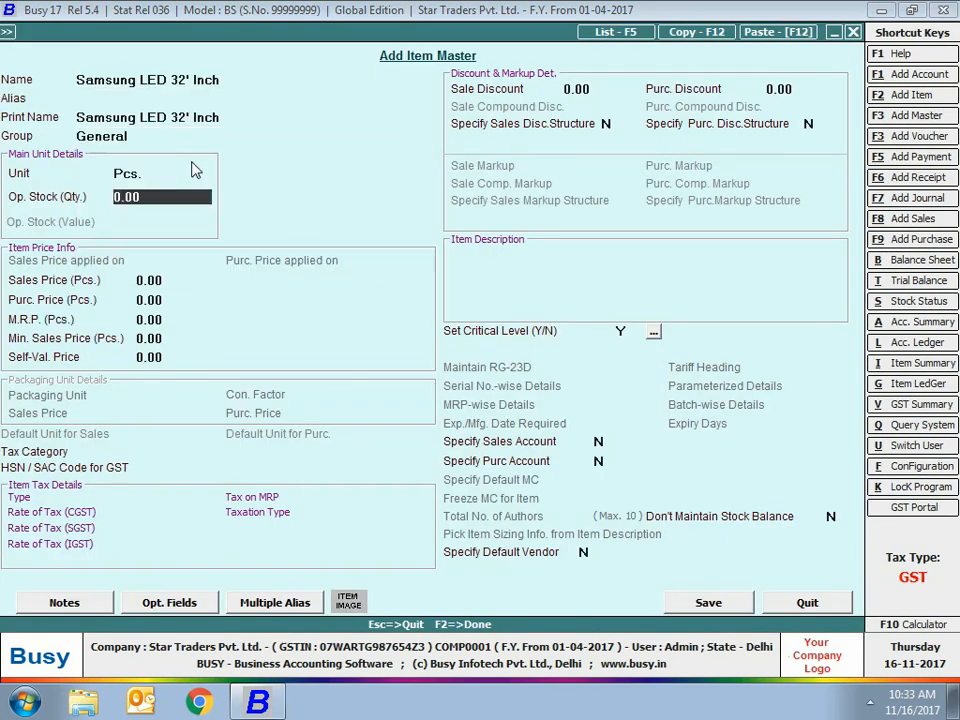
# Set the item's opening stock to quantity 2 and value 70,000
pyautogui.write('2')
pyautogui.press('Return')
pyautogui.write('70000')
pyautogui.press('Return')
# Set the item's sales price to 40,000, purchase price to 35,000, M.R.P. to 42,000 and minimum sales price to 37,000
pyautogui.write('40000')
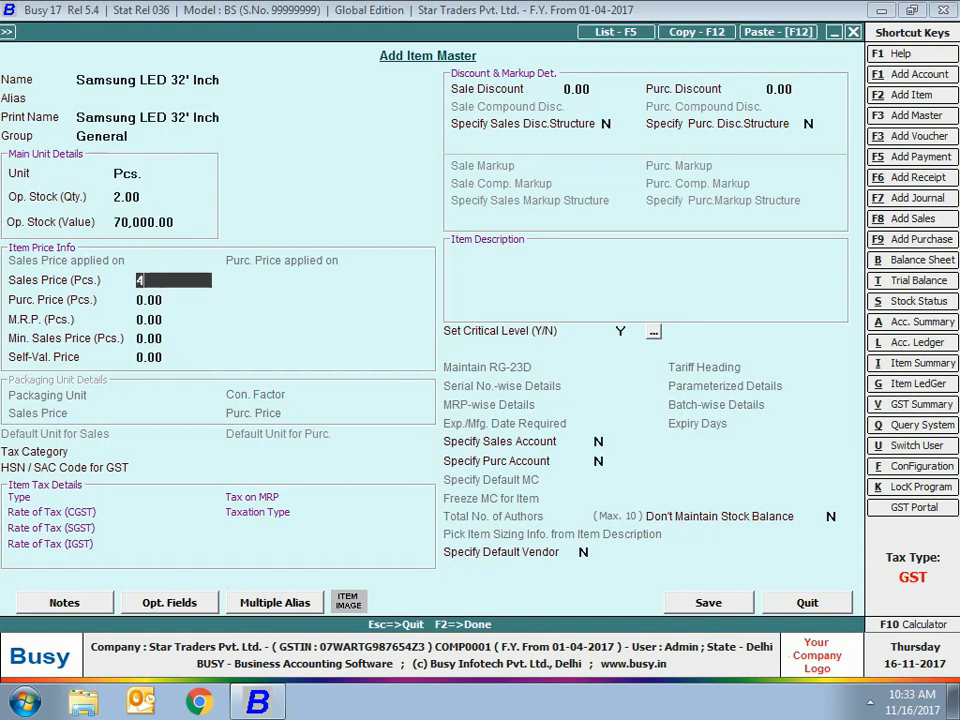
pyautogui.press('Return')
pyautogui.write('35000')
pyautogui.press('Return')
pyautogui.write('42000')
pyautogui.press('Return')
pyautogui.write('37000')
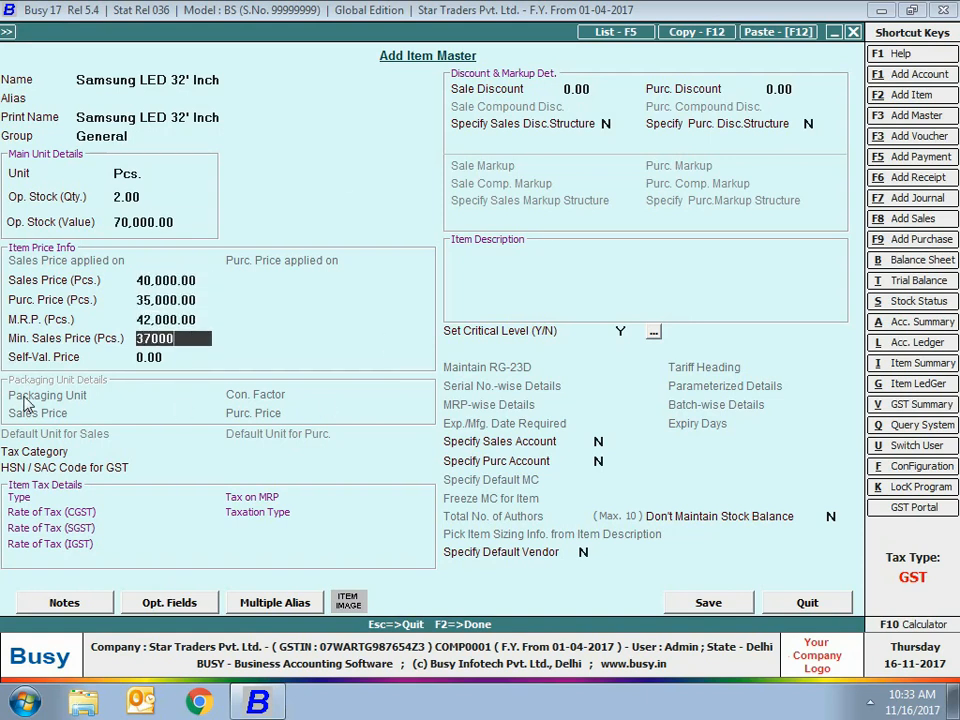
pyautogui.press('Return')
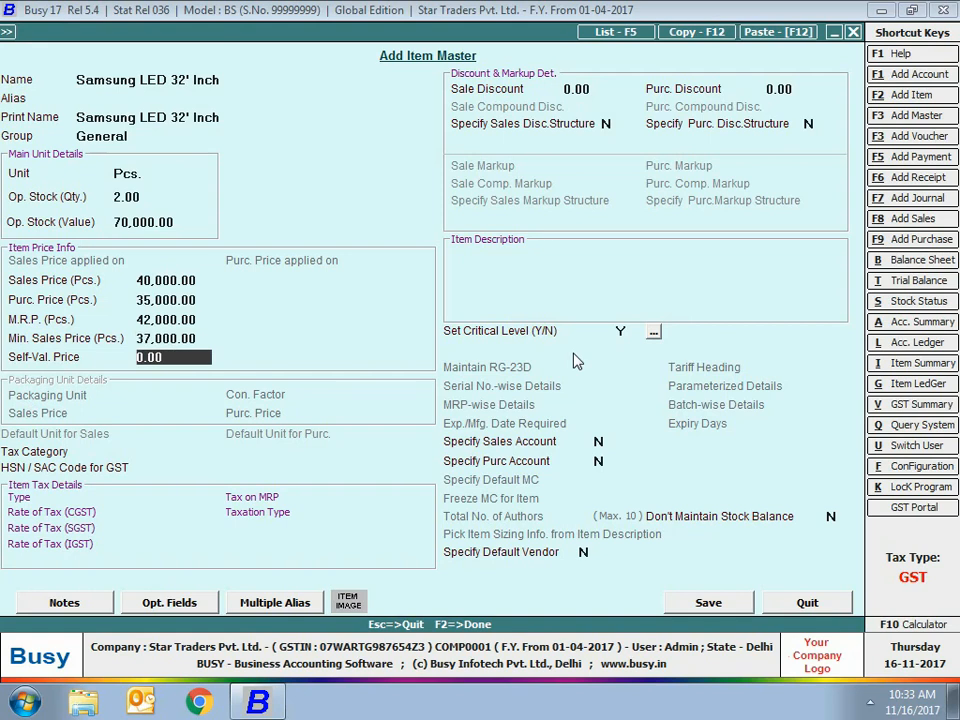
# Assign the GST 28% tax category to the item, save it without an HSN/SAC code and close the item form
pyautogui.press('Return')
pyautogui.write('g')
pyautogui.press('Down')
pyautogui.press('Down')
pyautogui.press('Return')
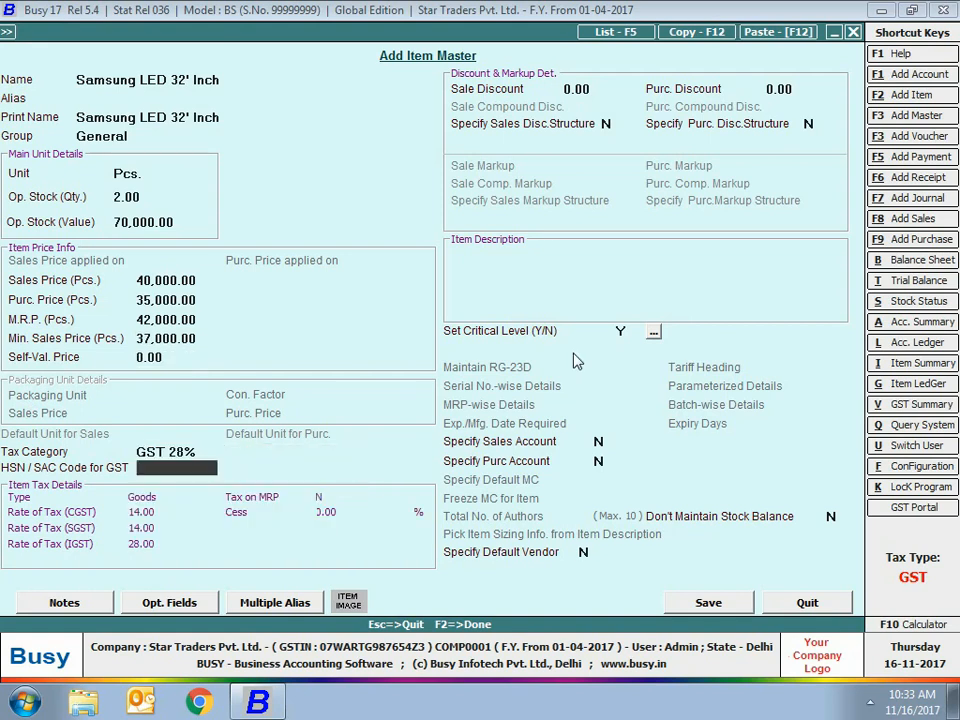
pyautogui.click(686, 603)
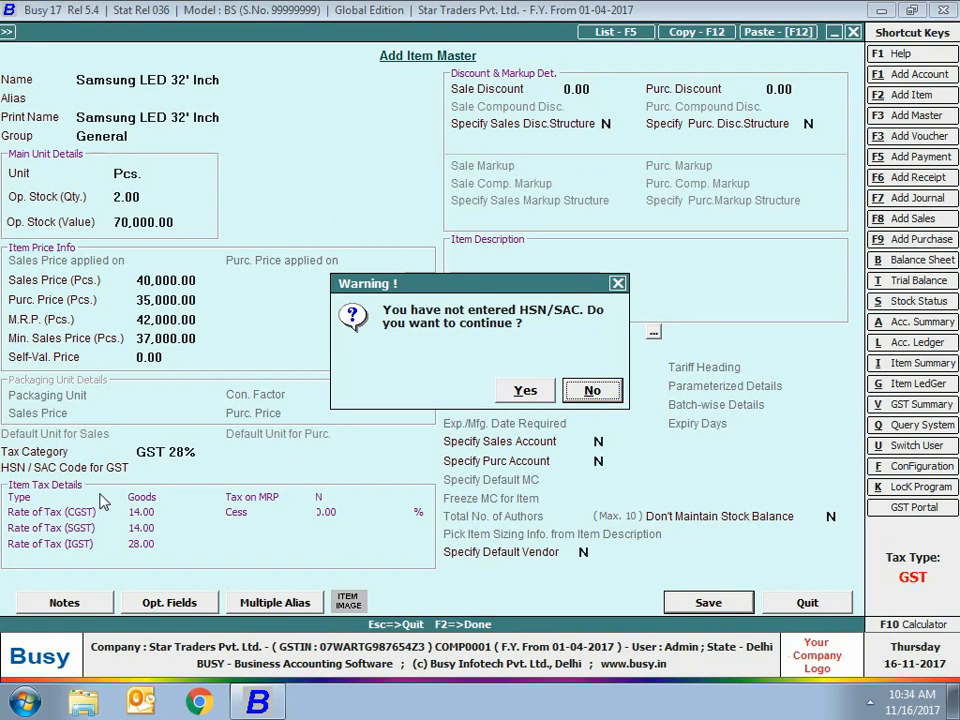
pyautogui.click(526, 391)
pyautogui.press('Escape')
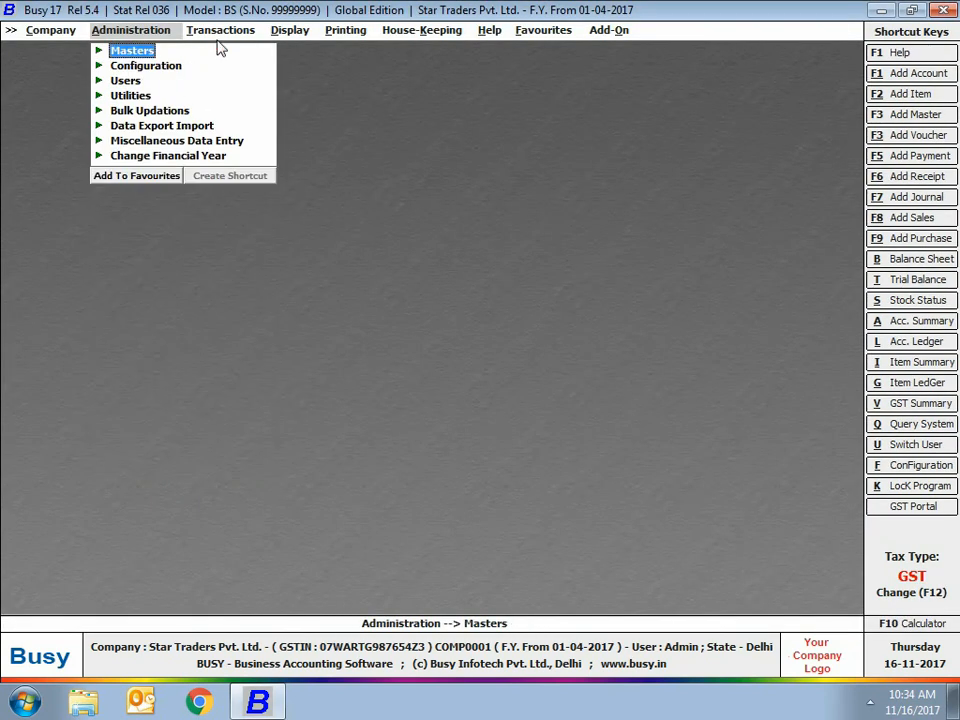
# Start a new sales voucher in the Main series and try to keep 01-04-2017 as its date
pyautogui.click(198, 30)
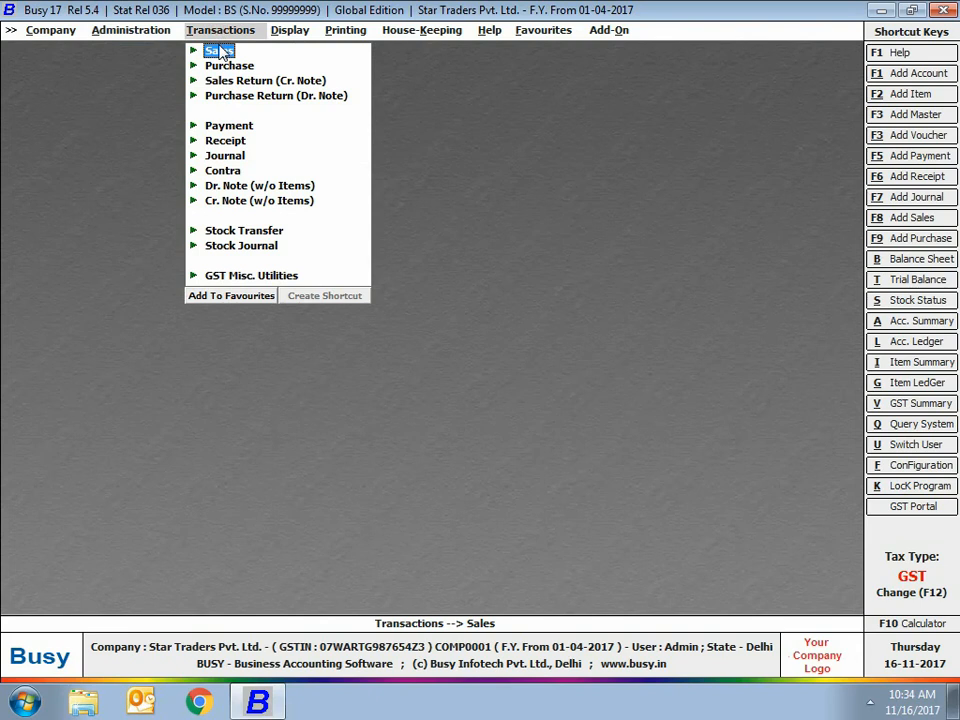
pyautogui.click(219, 50)
pyautogui.click(252, 64)
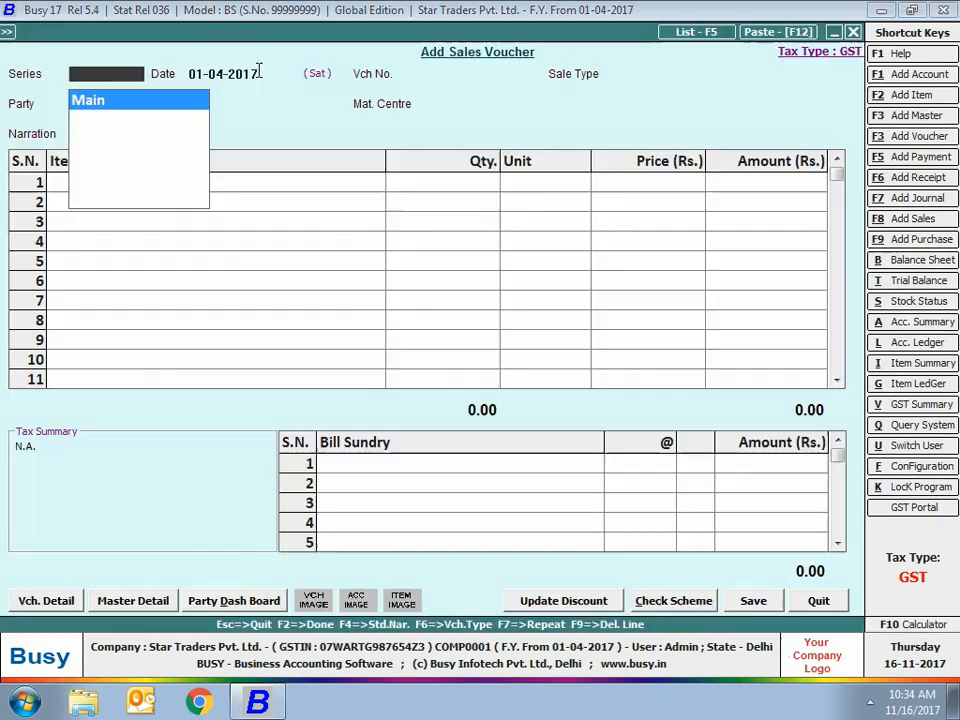
pyautogui.press('Return')
pyautogui.press('Return')
pyautogui.press('Return')
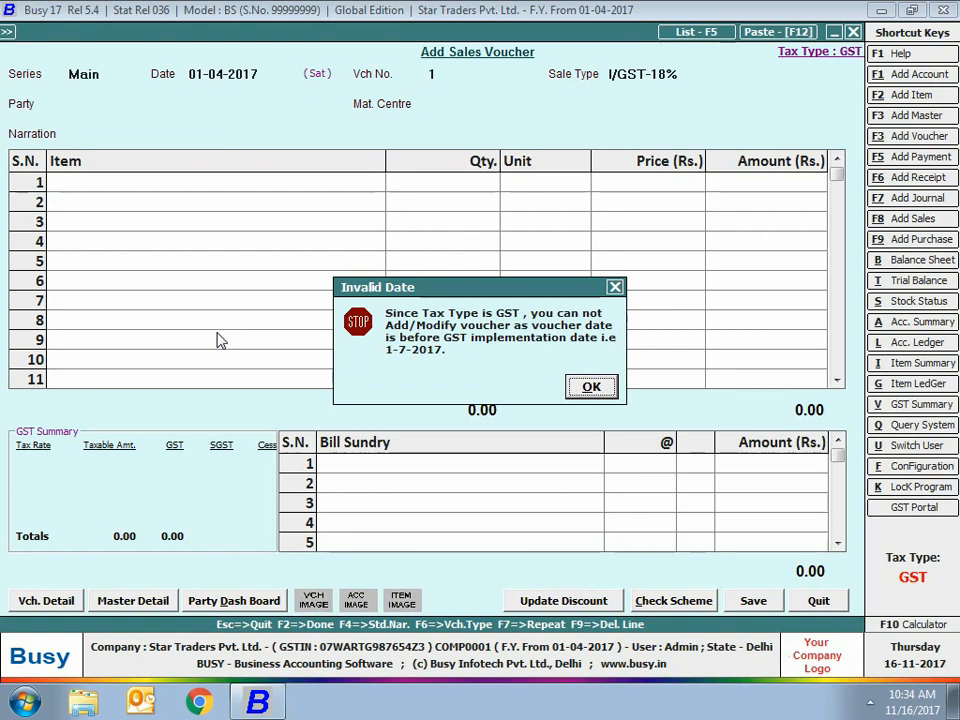
pyautogui.click(610, 388)
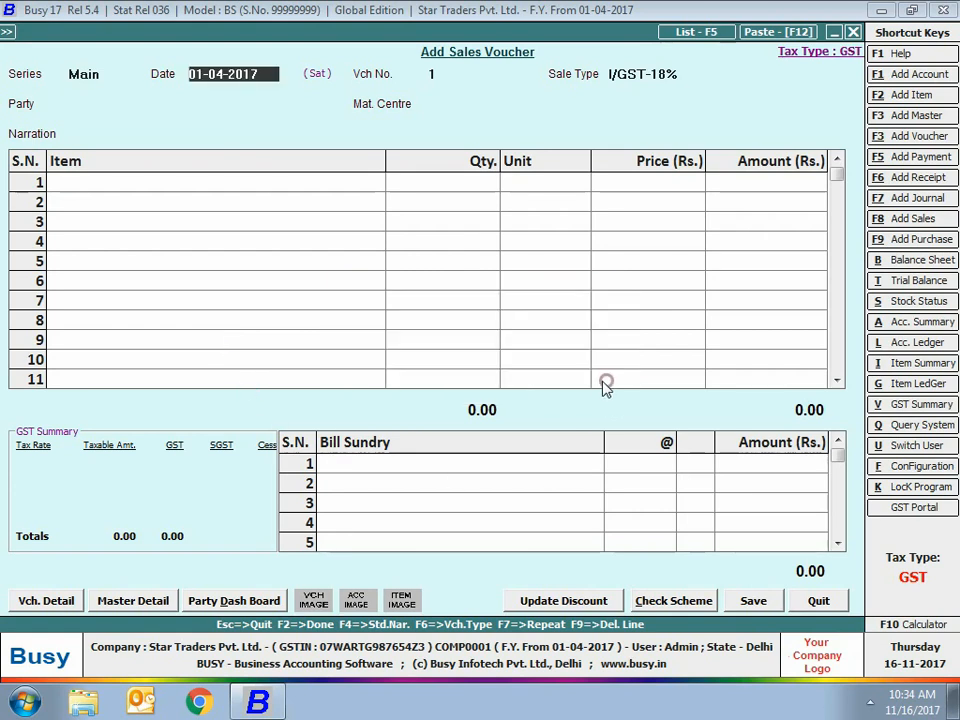
# Set the voucher date to 01-07-2017 and the sale type to L/GST-18%
pyautogui.write('1-7')
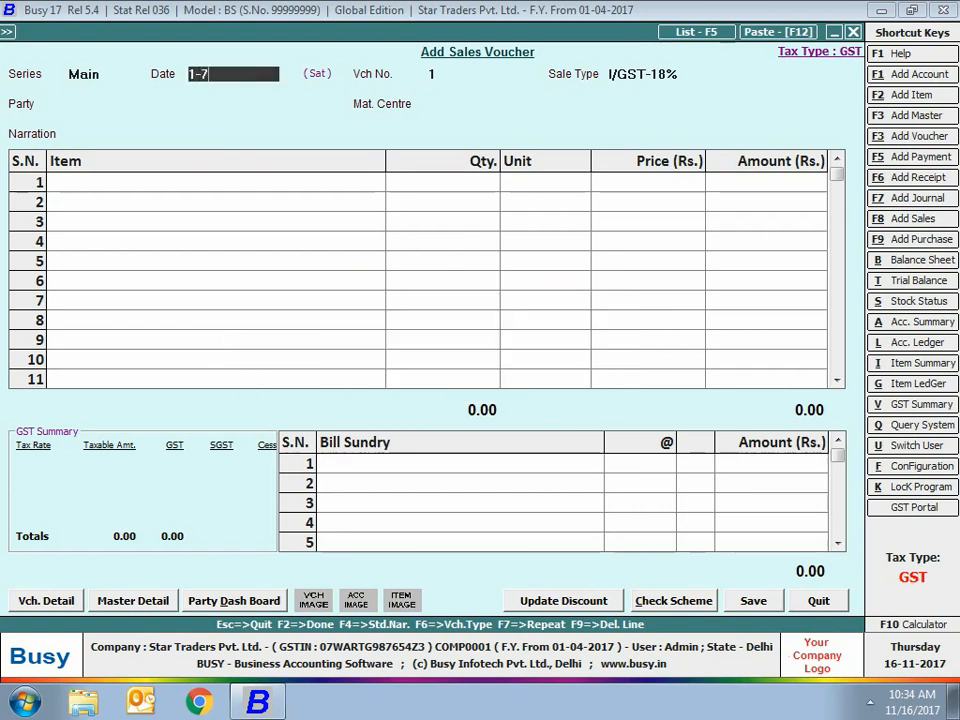
pyautogui.write('-07')
pyautogui.press('Return')
pyautogui.press('Return')
pyautogui.write('L')
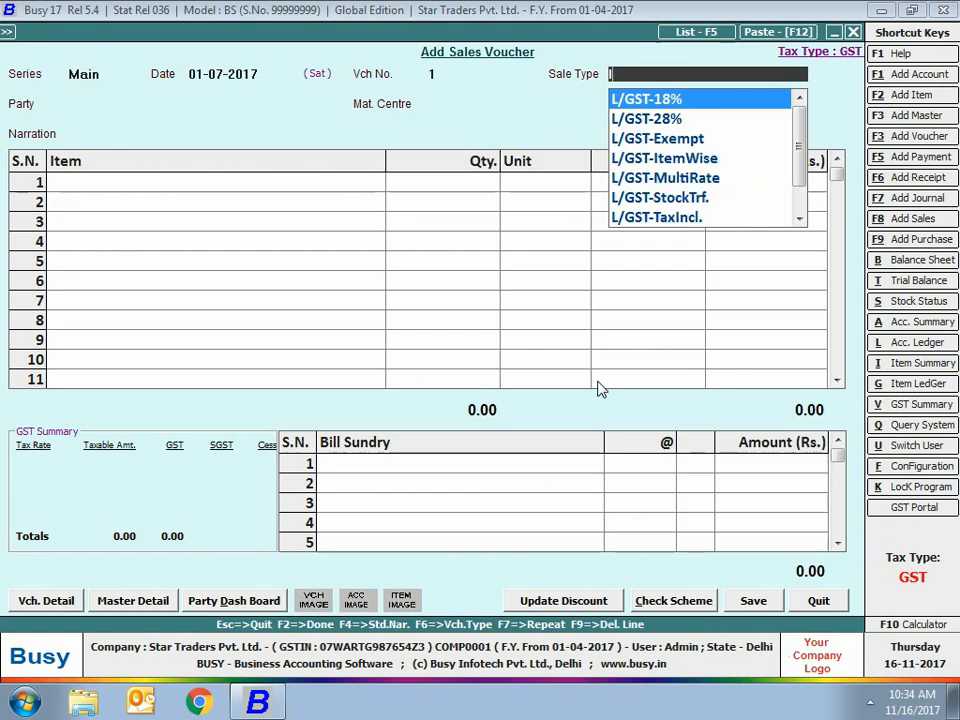
pyautogui.press('Return')
# Choose Bright Electricals as the party and Main Store as the material centre, leaving the narration blank
pyautogui.write('b')
pyautogui.press('Return')
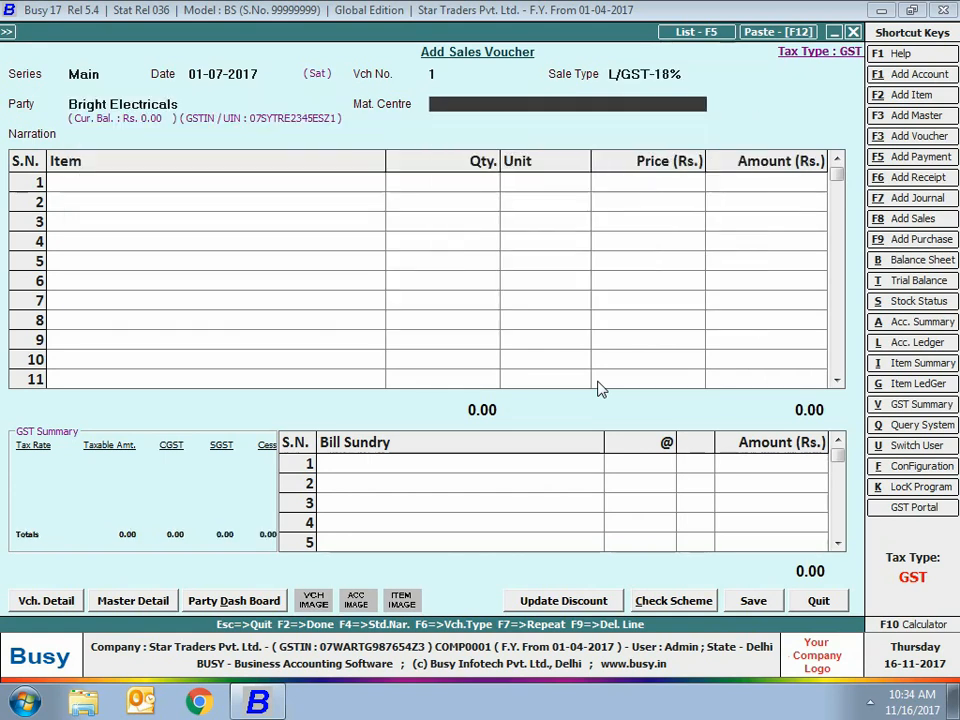
pyautogui.press('space')
pyautogui.press('Return')
pyautogui.press('Return')
# Enter Samsung LED 32' Inch in the first item row with quantity 3 and price 36,000
pyautogui.write('sam')
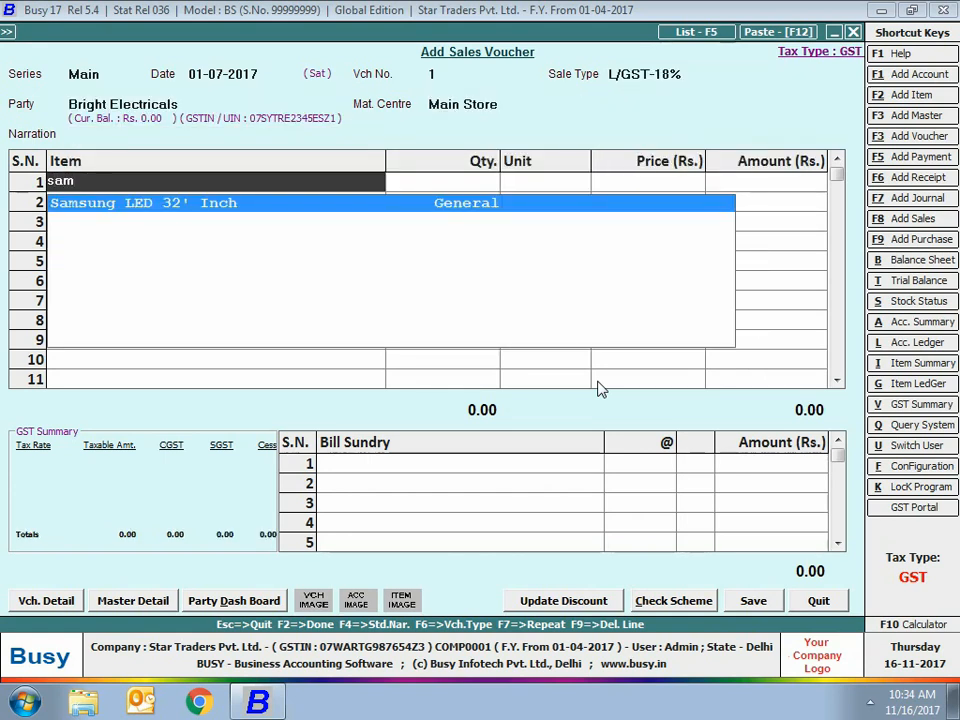
pyautogui.press('Return')
pyautogui.write('3')
pyautogui.press('Return')
pyautogui.press('Return')
pyautogui.write('36000')
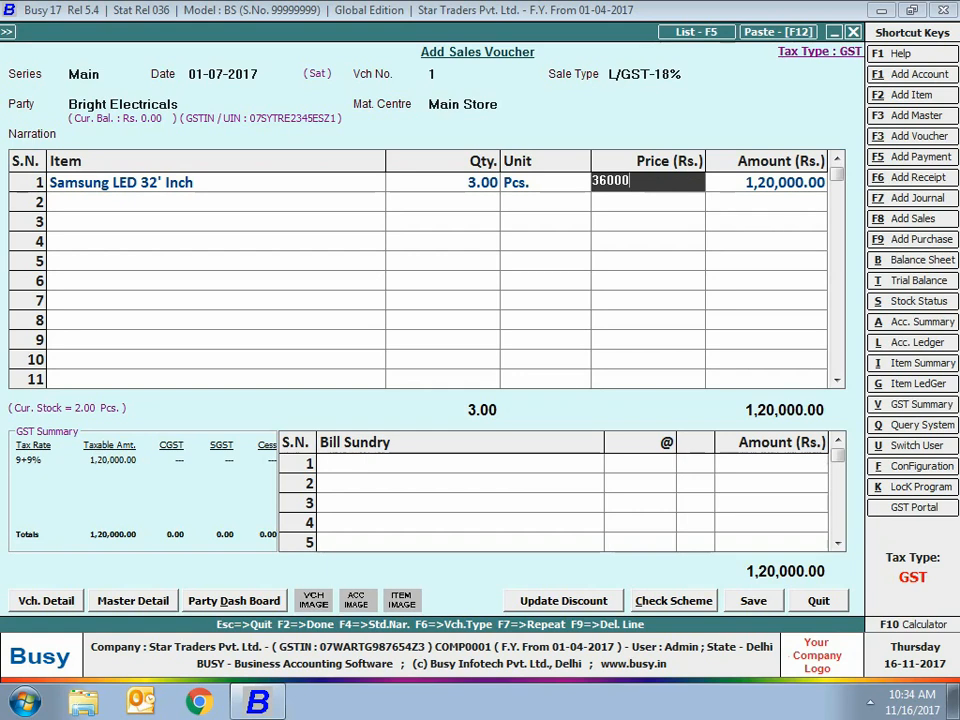
pyautogui.press('Return')
pyautogui.press('Return')
pyautogui.press('Return')
# Add CGST and SGST bill sundries at 9% each and try to save the voucher
pyautogui.write('cgst')
pyautogui.press('Return')
pyautogui.press('Return')
pyautogui.press('Return')
pyautogui.write('sgs')
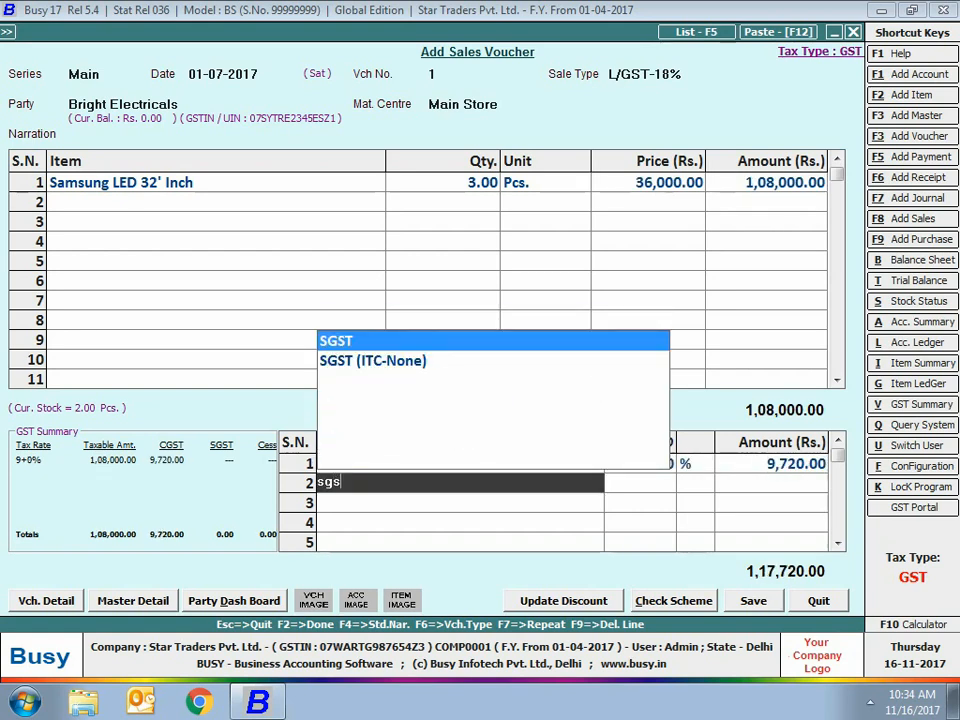
pyautogui.press('Return')
pyautogui.press('Return')
pyautogui.press('Return')
pyautogui.click(753, 597)
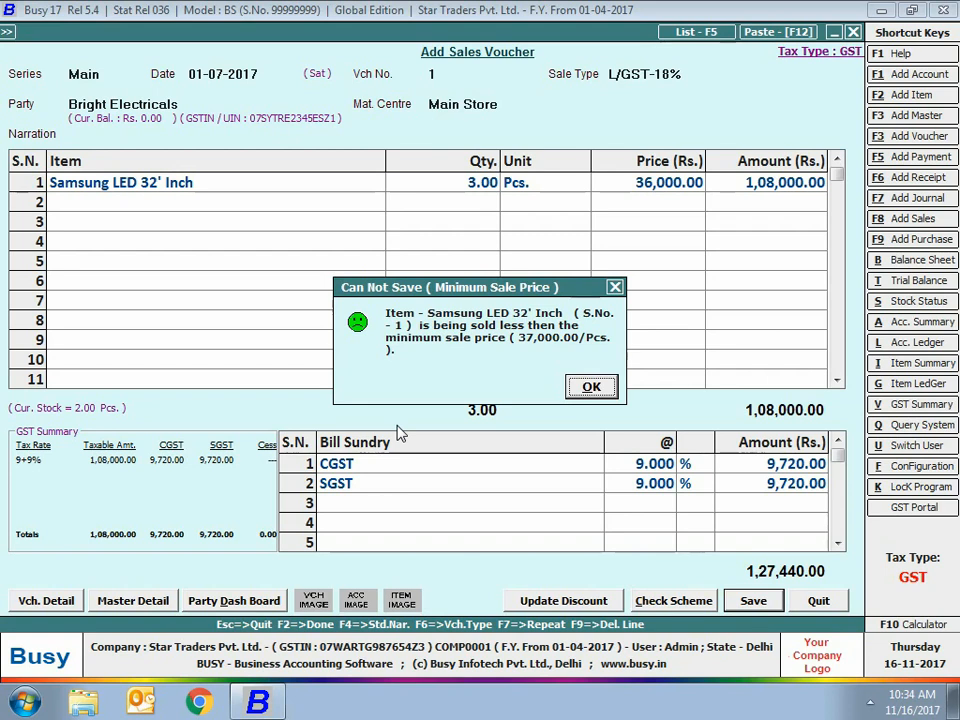
pyautogui.click(591, 387)
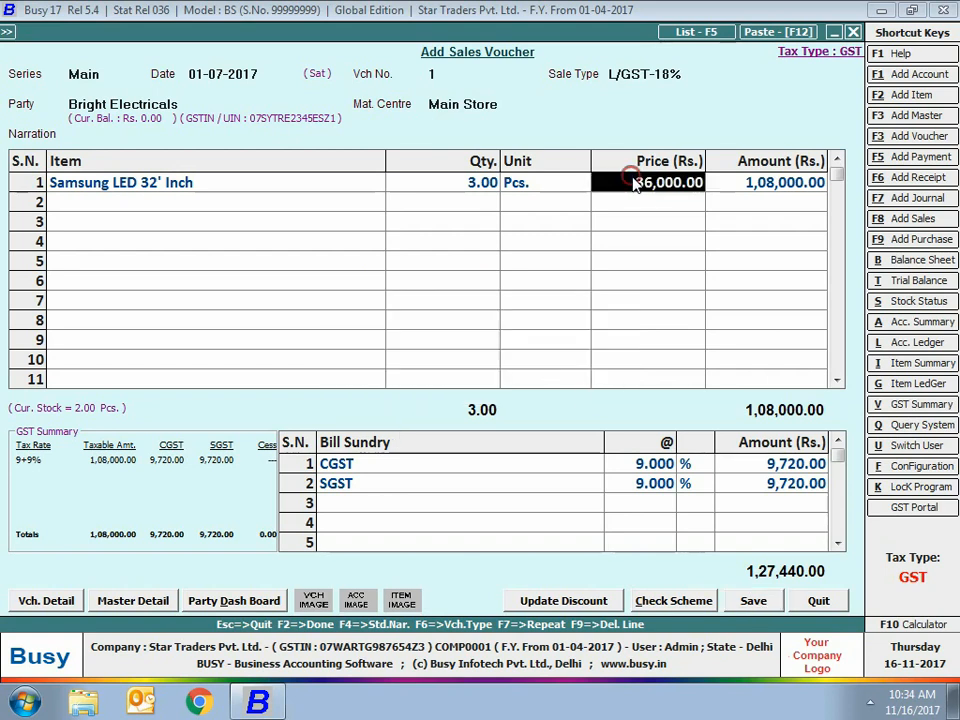
# Set the Samsung LED's price to 38,000 and try to save the voucher
pyautogui.write('38000')
pyautogui.press('Return')
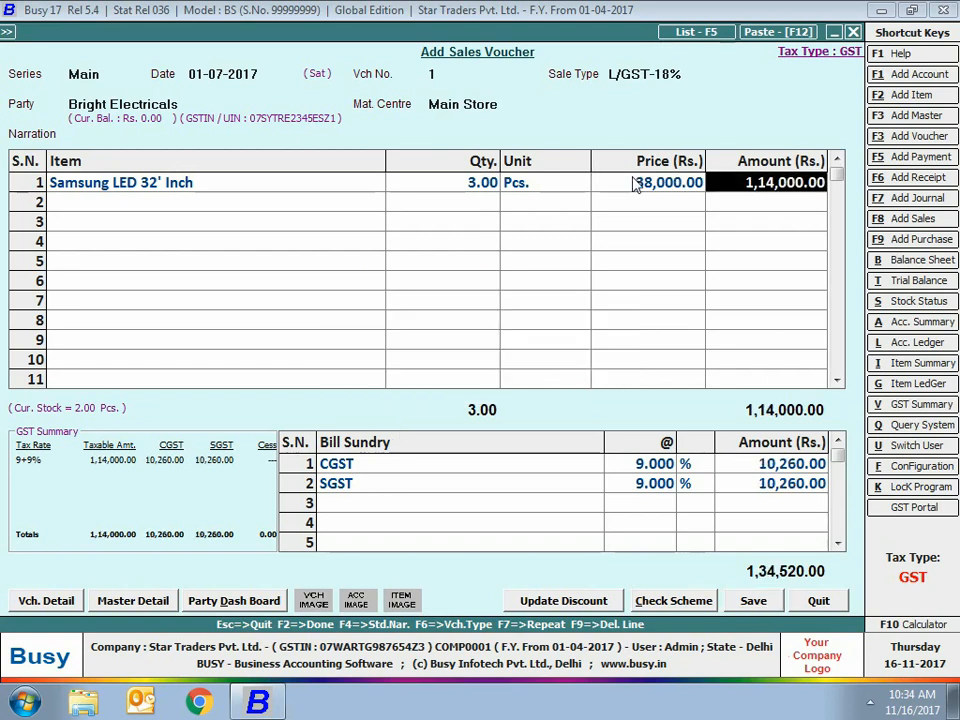
pyautogui.click(747, 600)
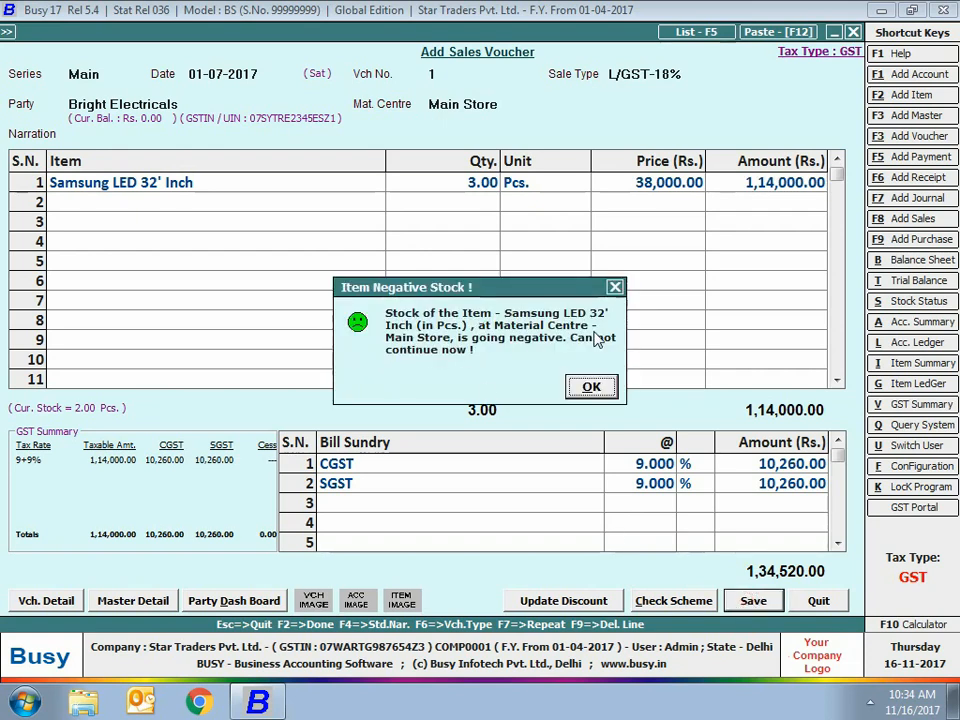
pyautogui.click(367, 470)
pyautogui.click(591, 386)
# Set the Samsung LED's quantity to 2 and try to save the voucher
pyautogui.click(236, 180)
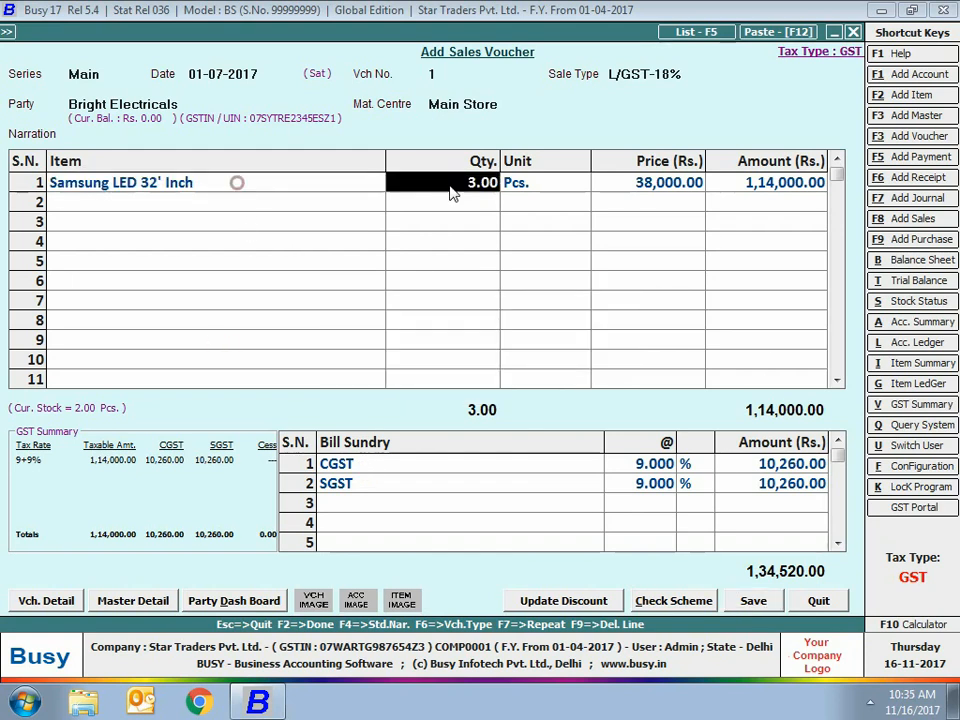
pyautogui.write('2')
pyautogui.press('Return')
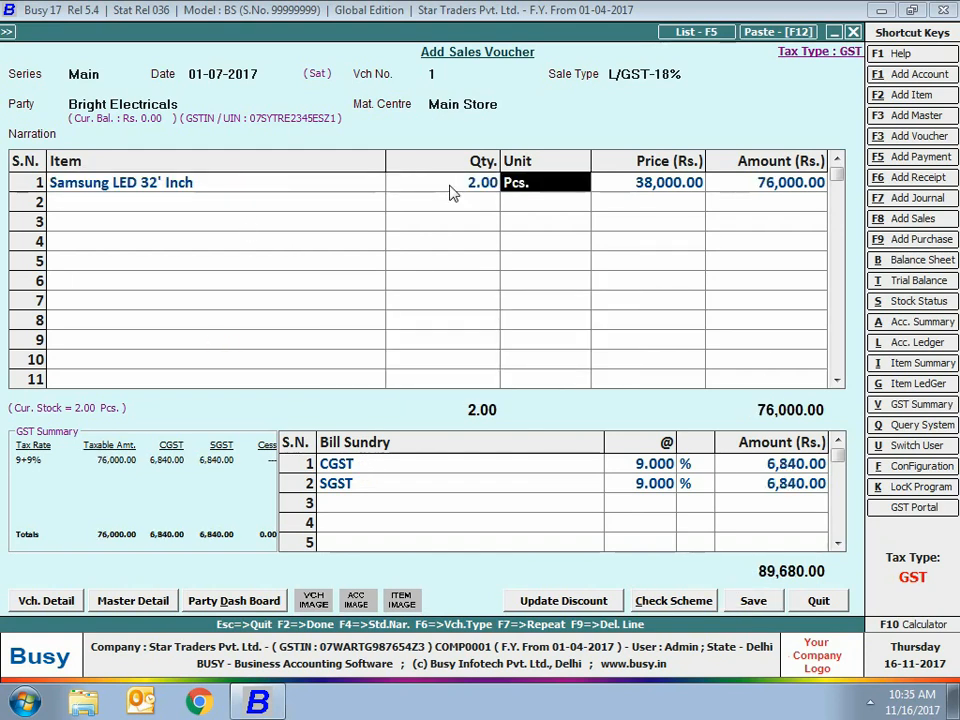
pyautogui.click(758, 606)
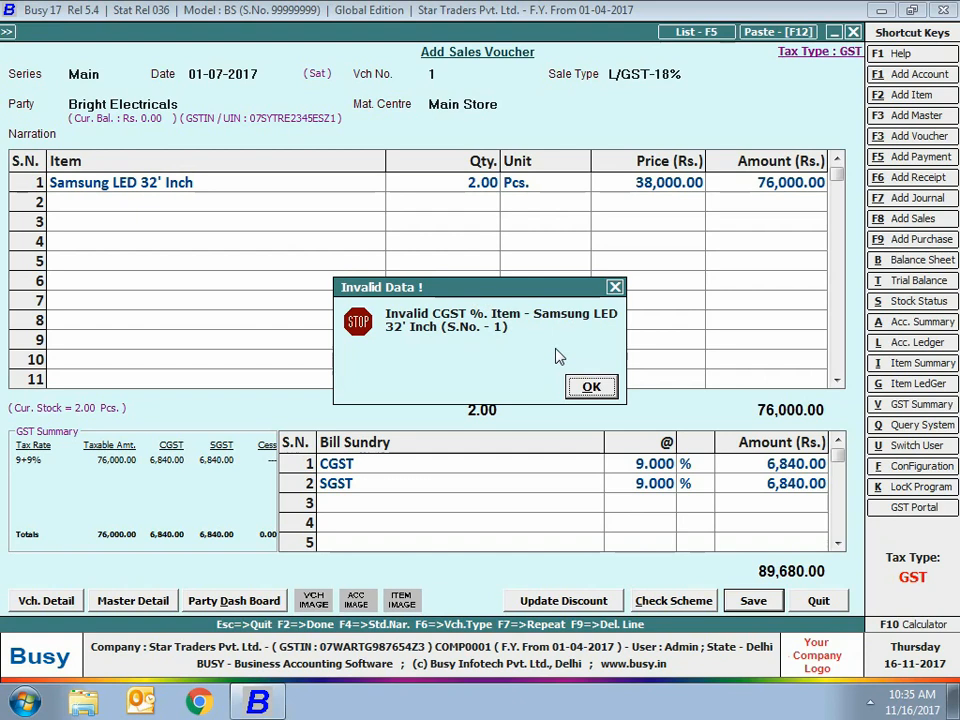
pyautogui.click(590, 387)
# Check the voucher's sale type against the tax category in the Samsung LED 32' Inch item master, re-saving the master without an HSN/SAC code
pyautogui.click(803, 76)
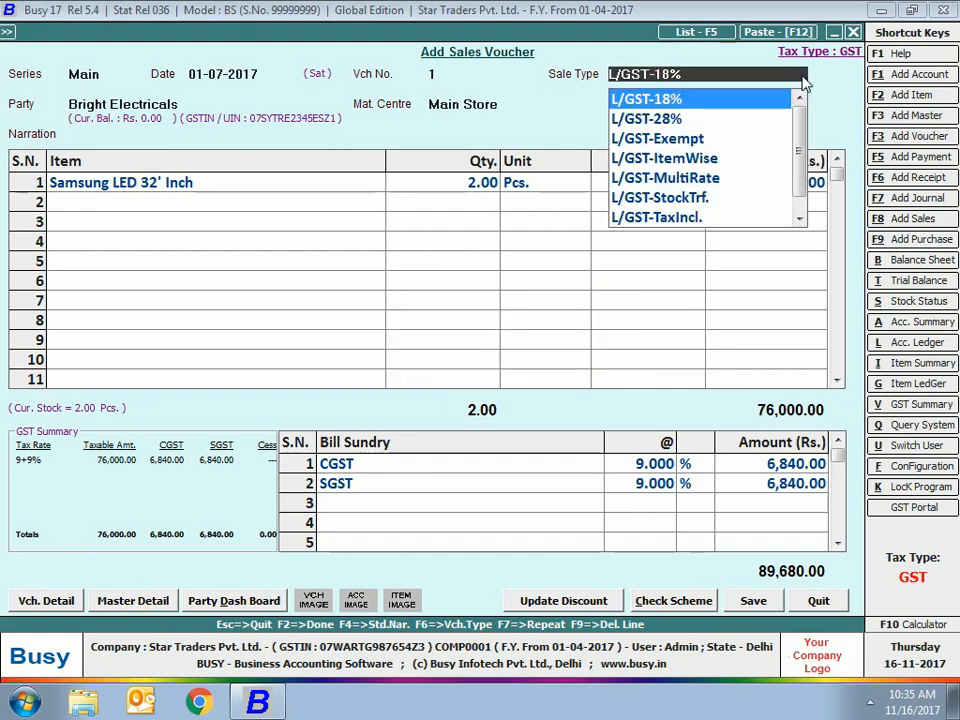
pyautogui.click(692, 99)
pyautogui.click(158, 186)
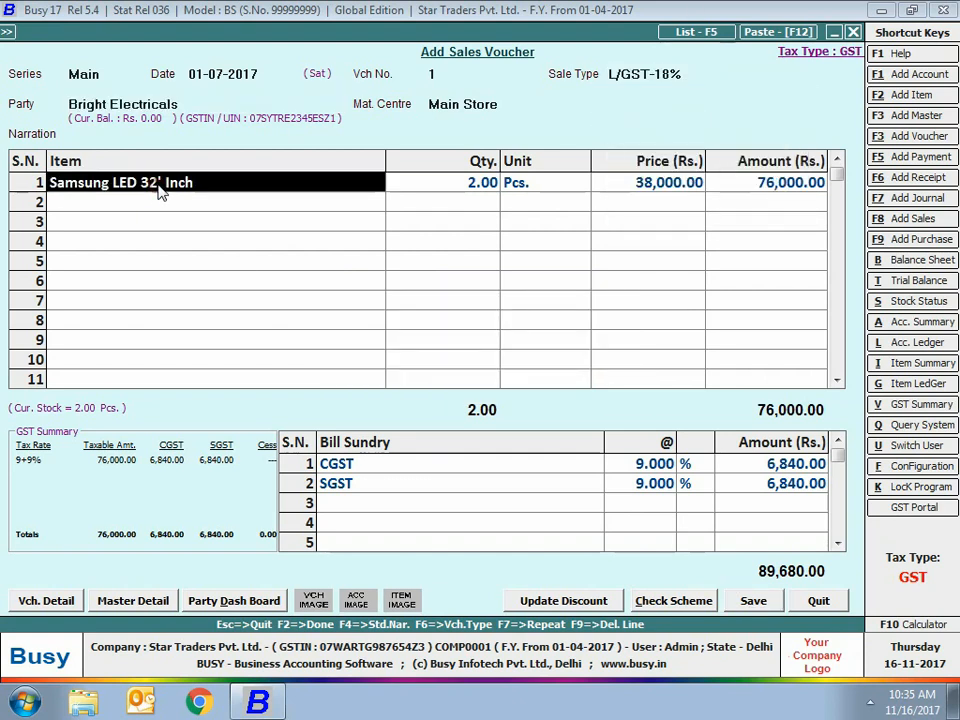
pyautogui.hotkey('alt', 'm')
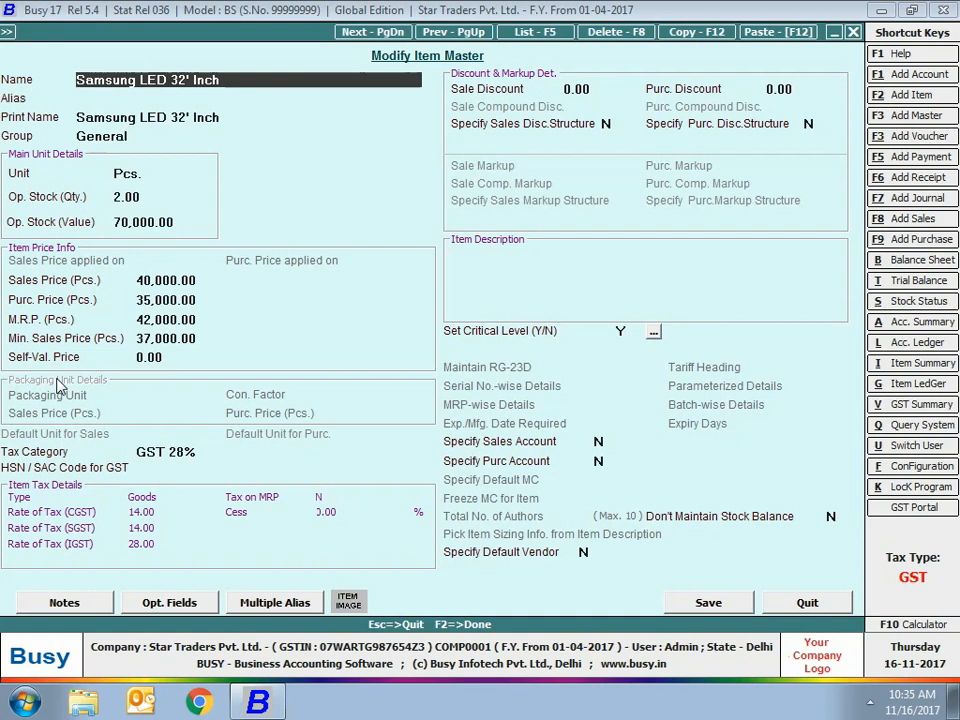
pyautogui.click(140, 453)
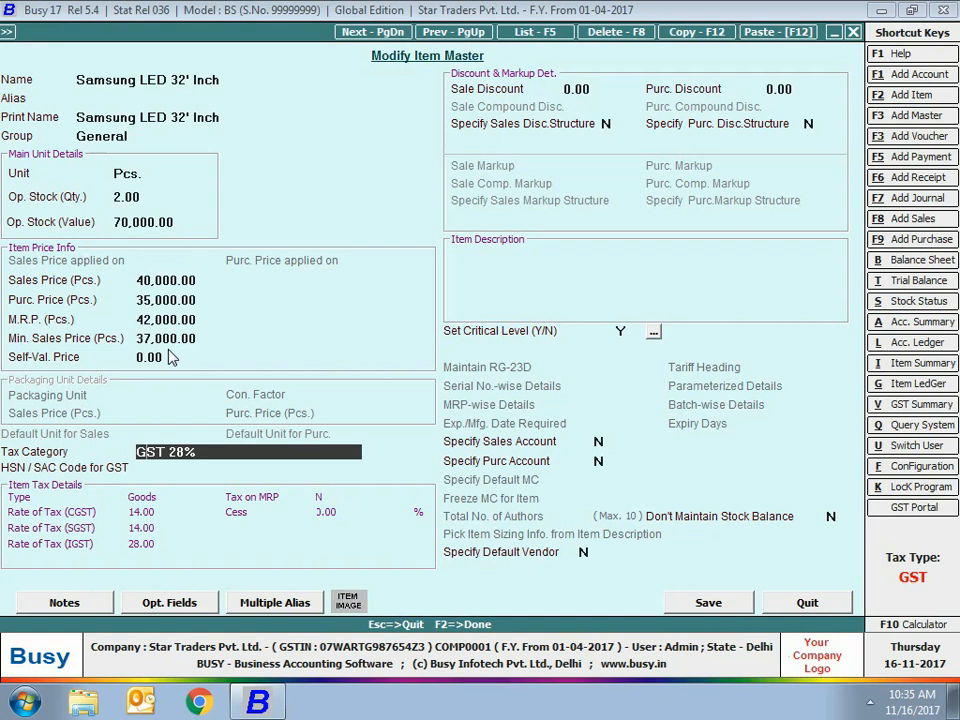
pyautogui.click(708, 602)
pyautogui.click(525, 389)
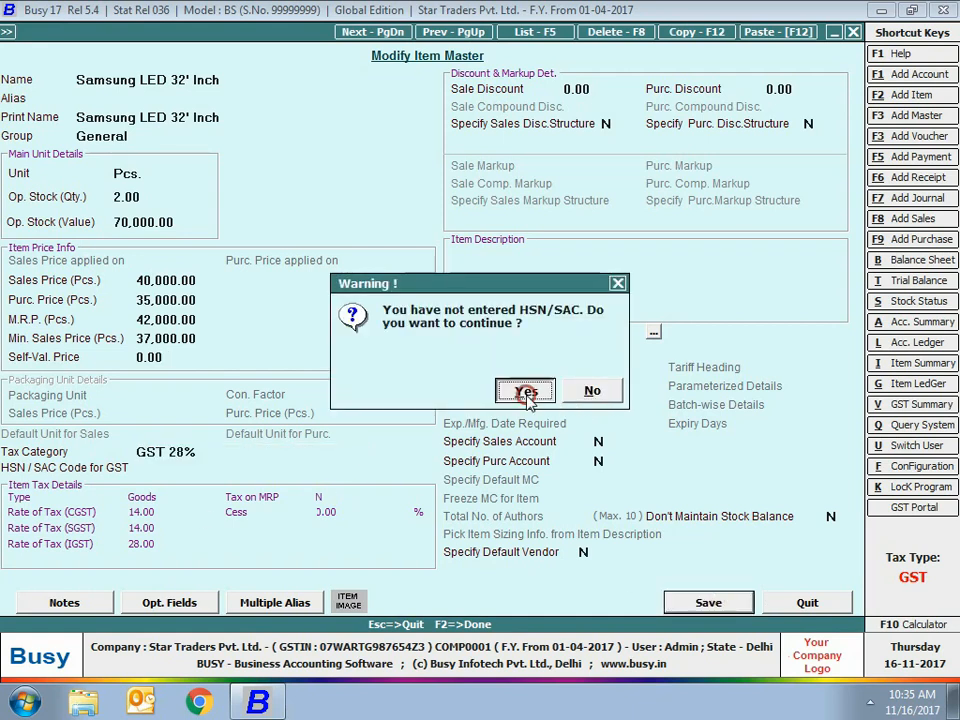
# Change the voucher's sale type to L/GST-28% and remove the existing CGST and SGST bill sundries
pyautogui.click(680, 73)
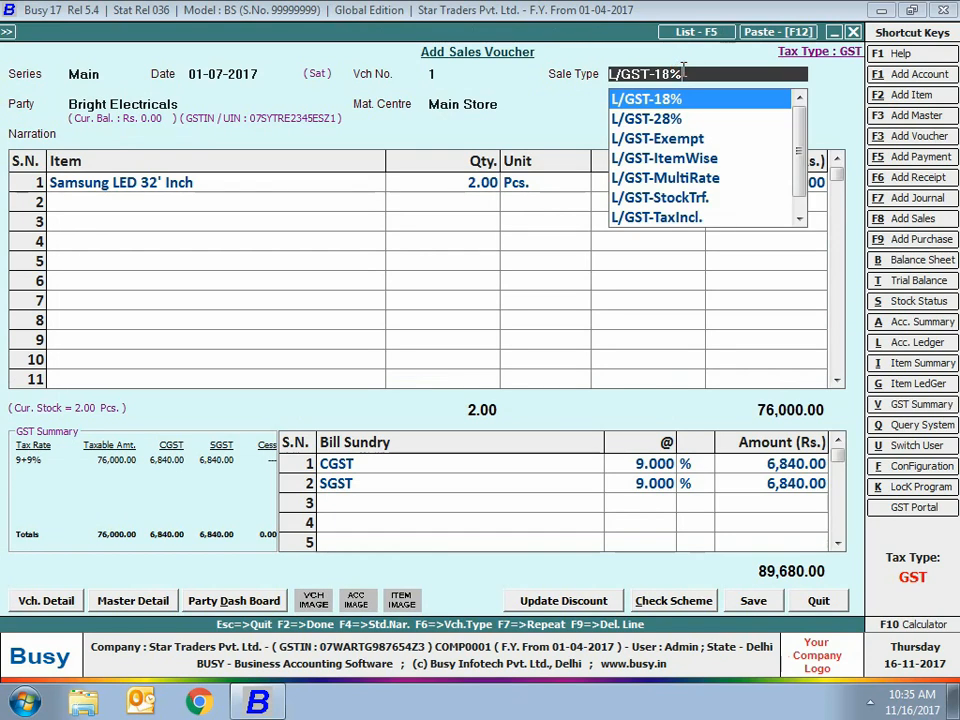
pyautogui.press('Down')
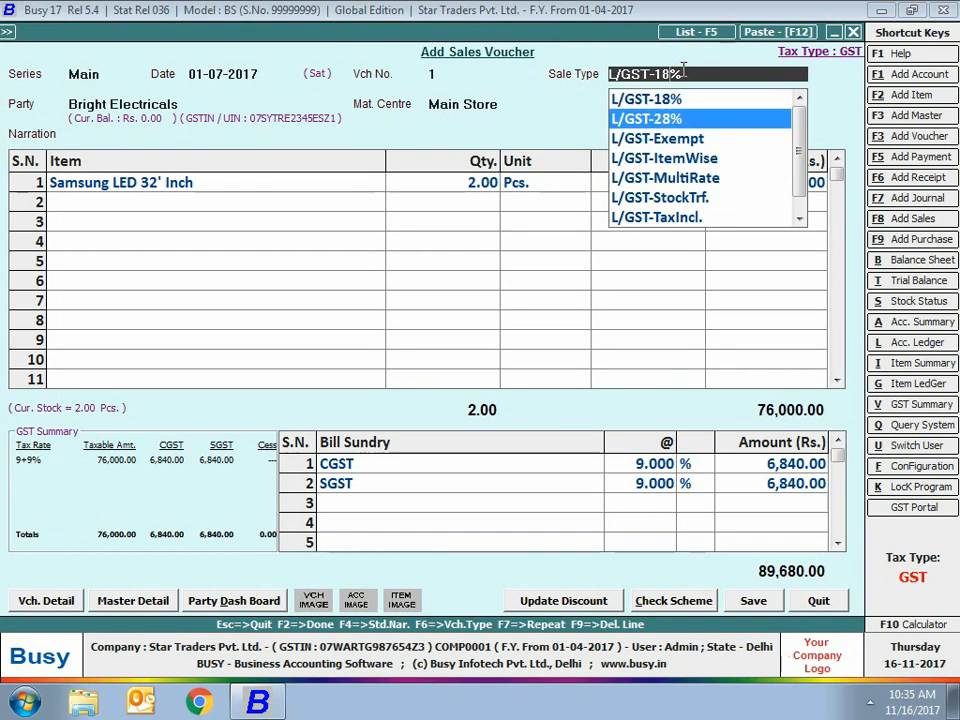
pyautogui.press('Return')
pyautogui.click(489, 466)
pyautogui.press('F9')
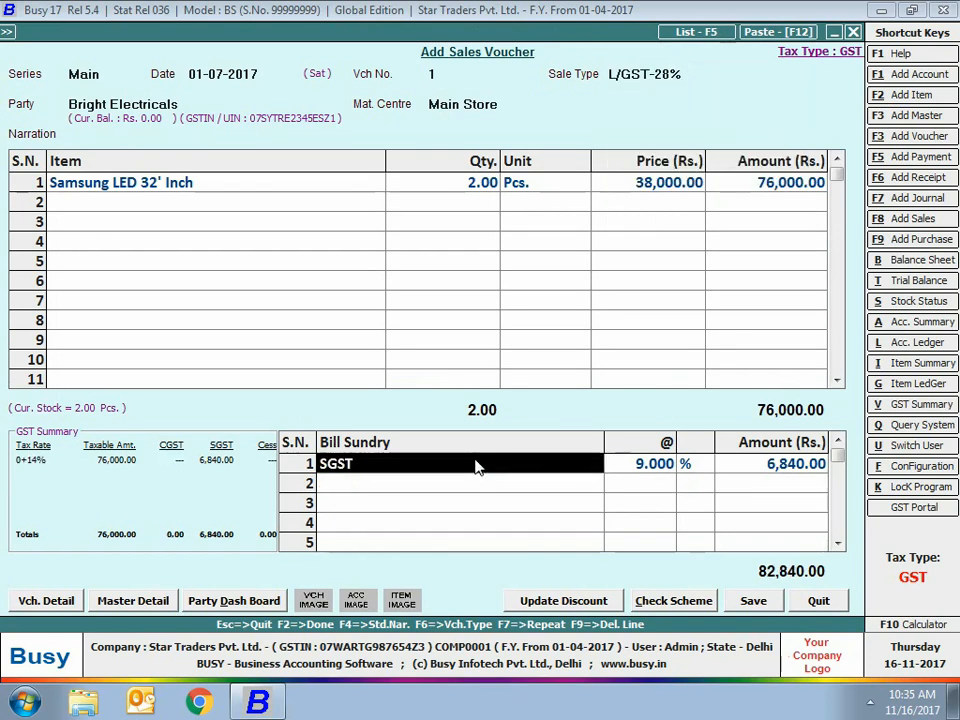
pyautogui.press('F9')
# Add CGST and SGST bill sundries at 14% each, save the sales voucher without printing the invoice, and leave voucher entry
pyautogui.write('cgst')
pyautogui.press('Return')
pyautogui.press('Return')
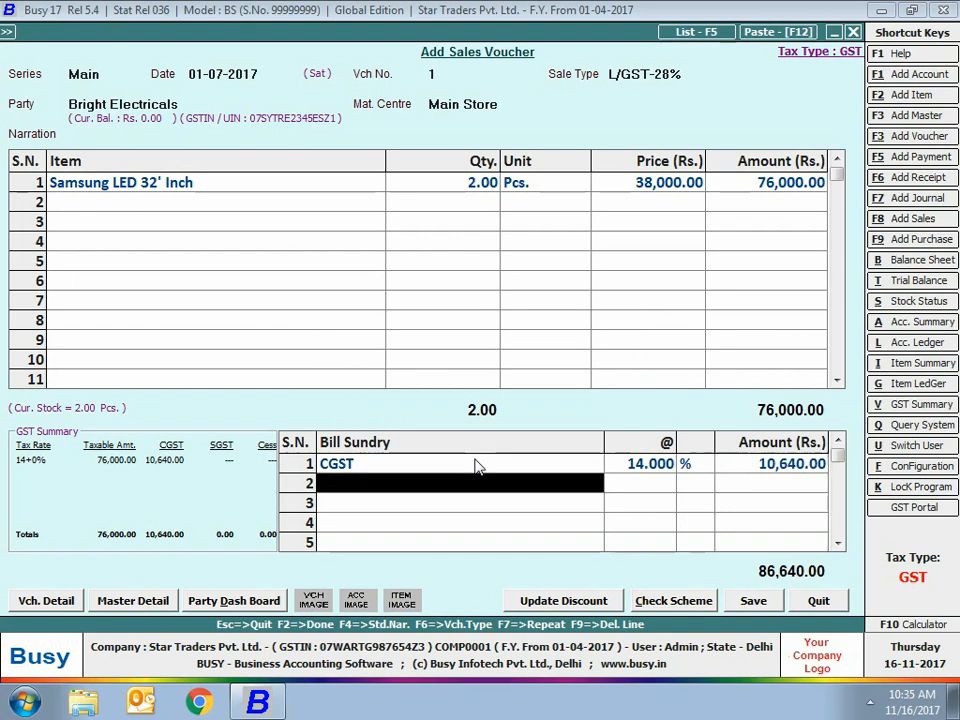
pyautogui.write('sgst')
pyautogui.press('Return')
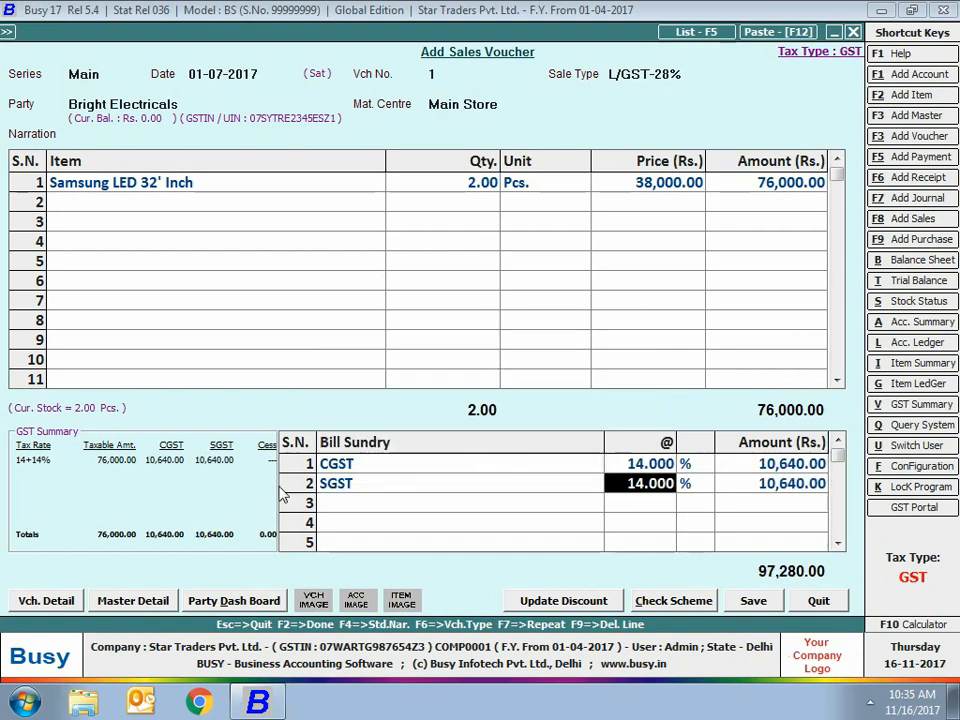
pyautogui.click(750, 604)
pyautogui.click(592, 389)
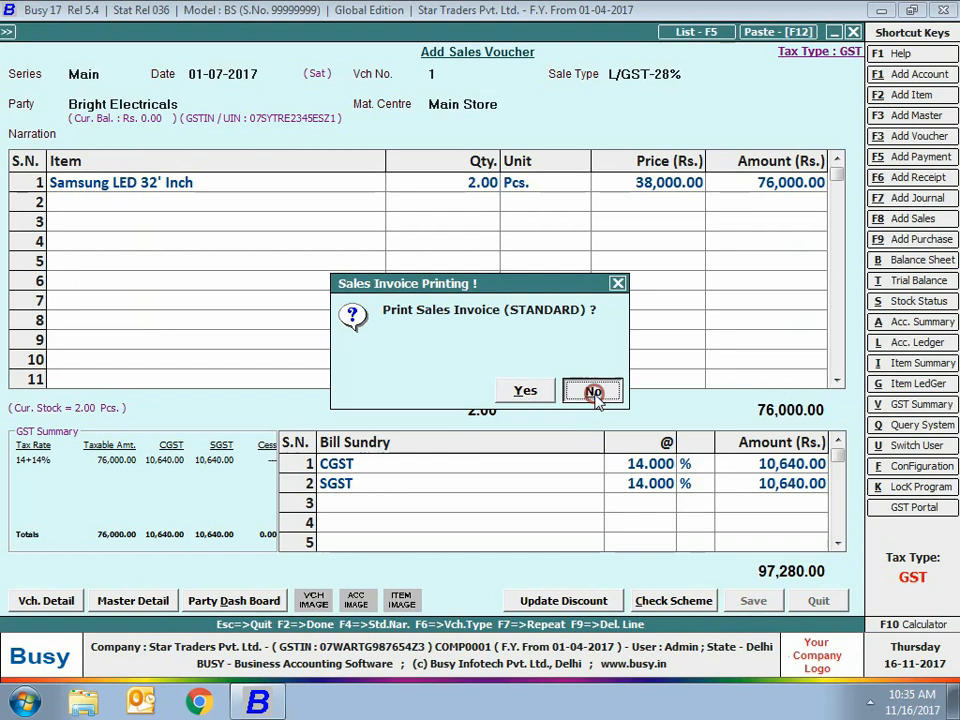
pyautogui.press('Escape')
pyautogui.press('Escape')
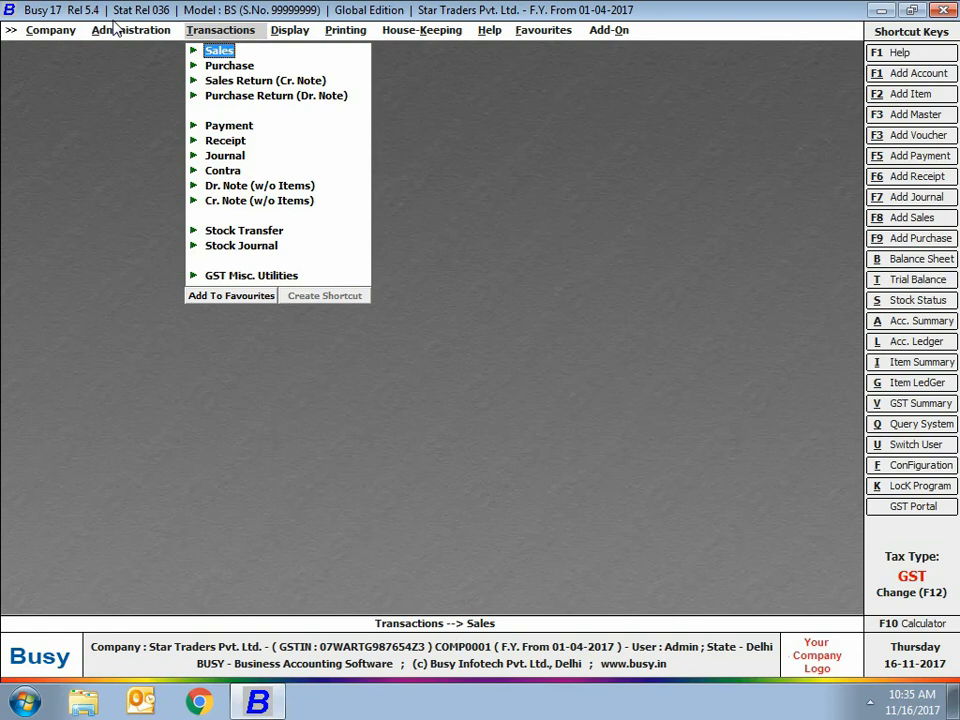
# In the Warning Alarms configuration, enable treating "Dont Allow" as "Warning Only" for the superuser and save
pyautogui.click(118, 30)
pyautogui.click(128, 65)
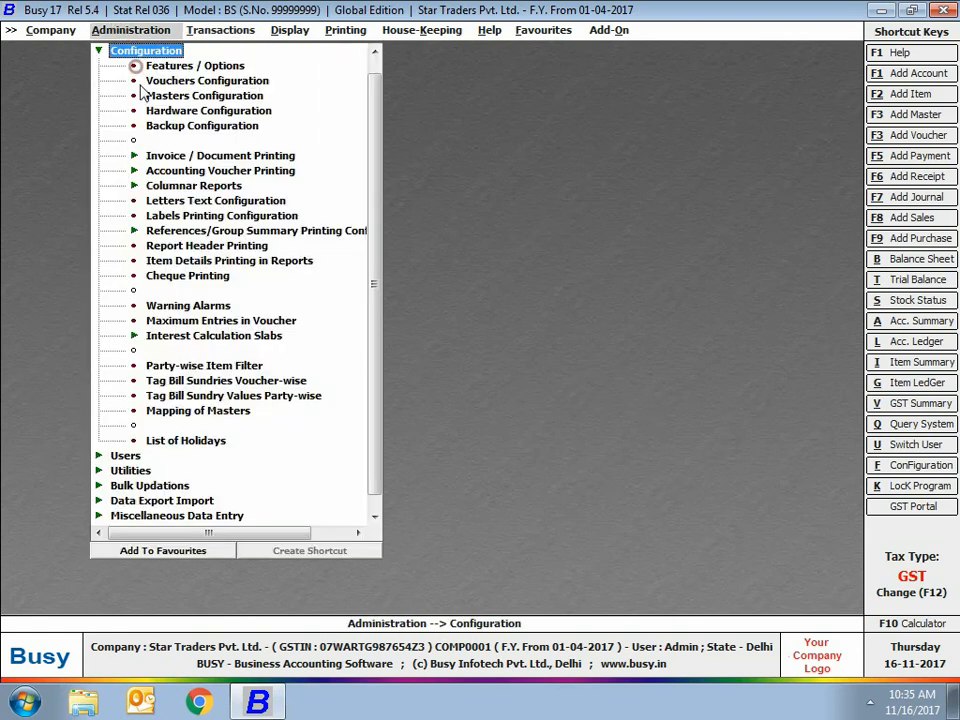
pyautogui.click(176, 305)
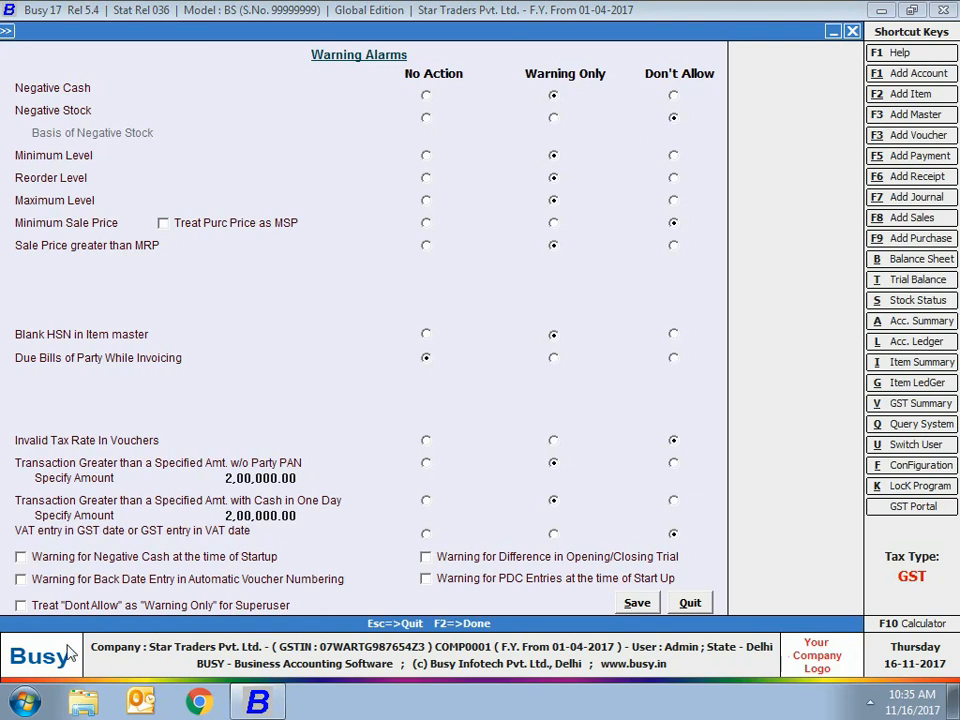
pyautogui.click(57, 608)
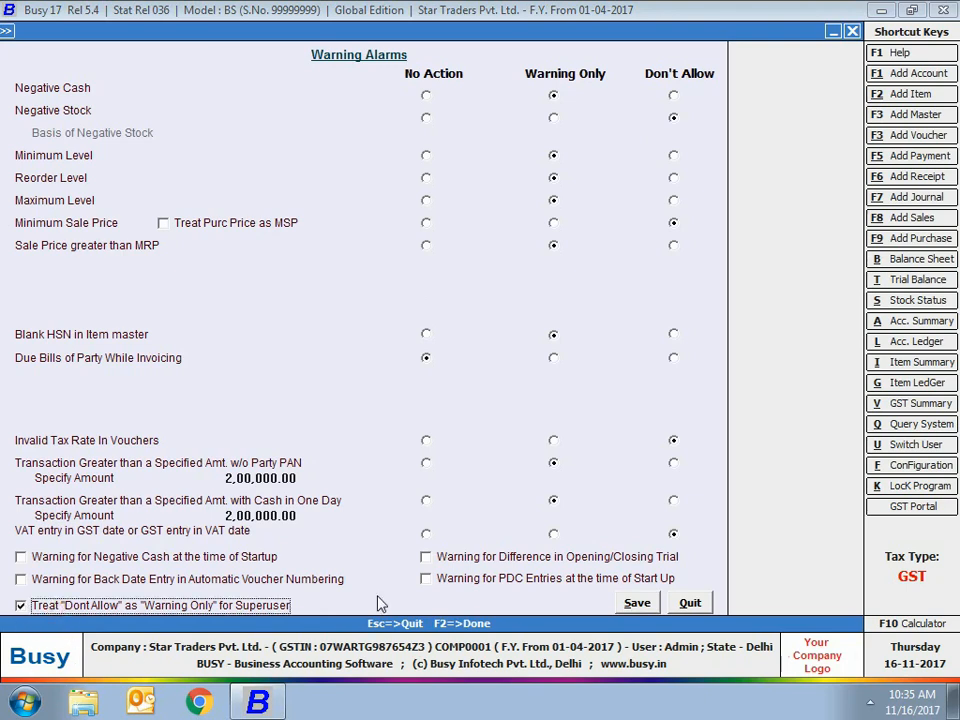
pyautogui.click(105, 557)
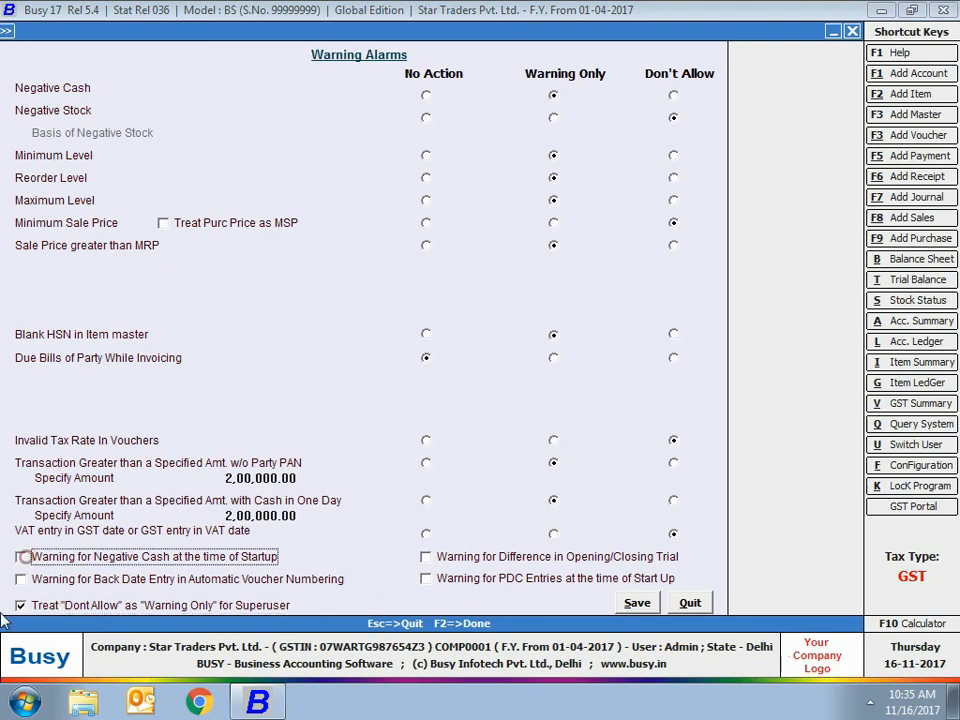
pyautogui.click(637, 603)
# Start a new sales voucher dated 01-07-2017 with sale type L/GST-28%, party Bright Electricals and material centre Main Store
pyautogui.click(220, 30)
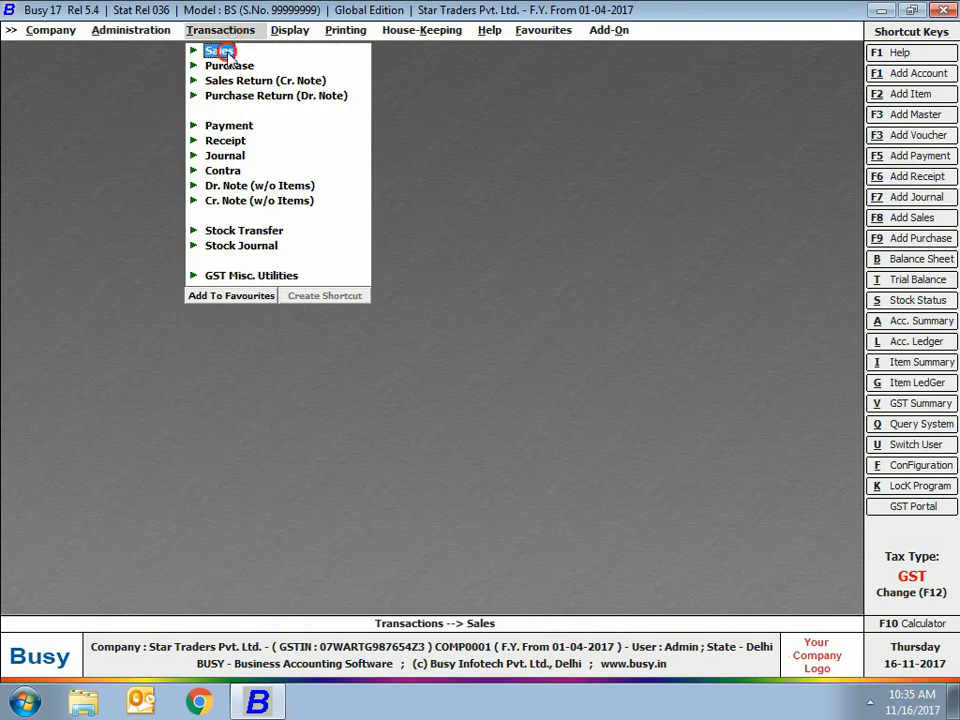
pyautogui.click(218, 50)
pyautogui.click(243, 65)
pyautogui.press('Return')
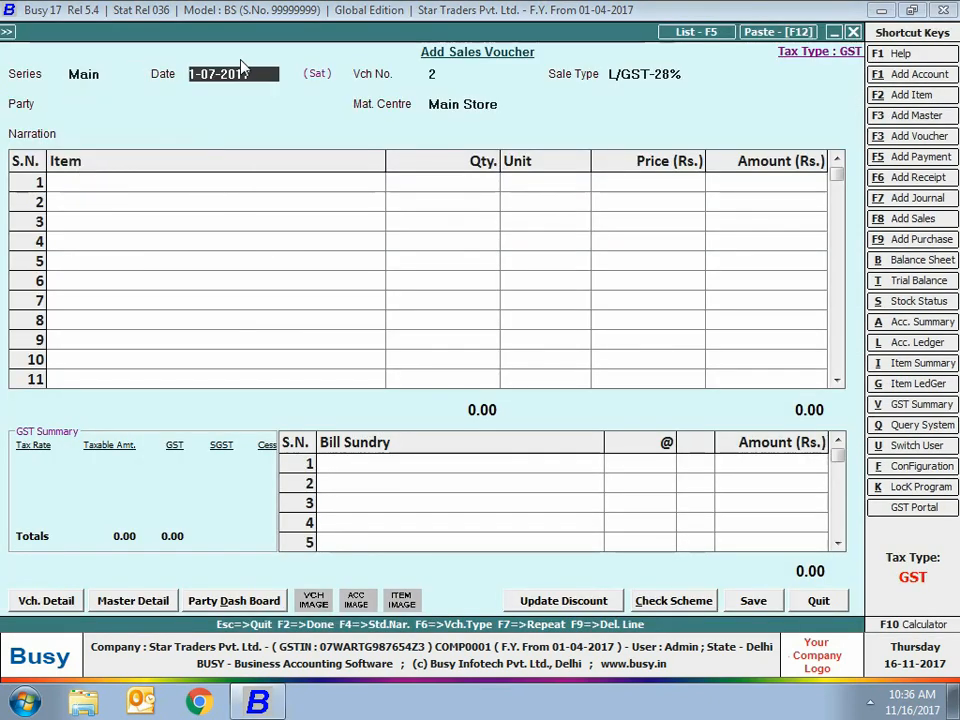
pyautogui.press('Return')
pyautogui.press('Return')
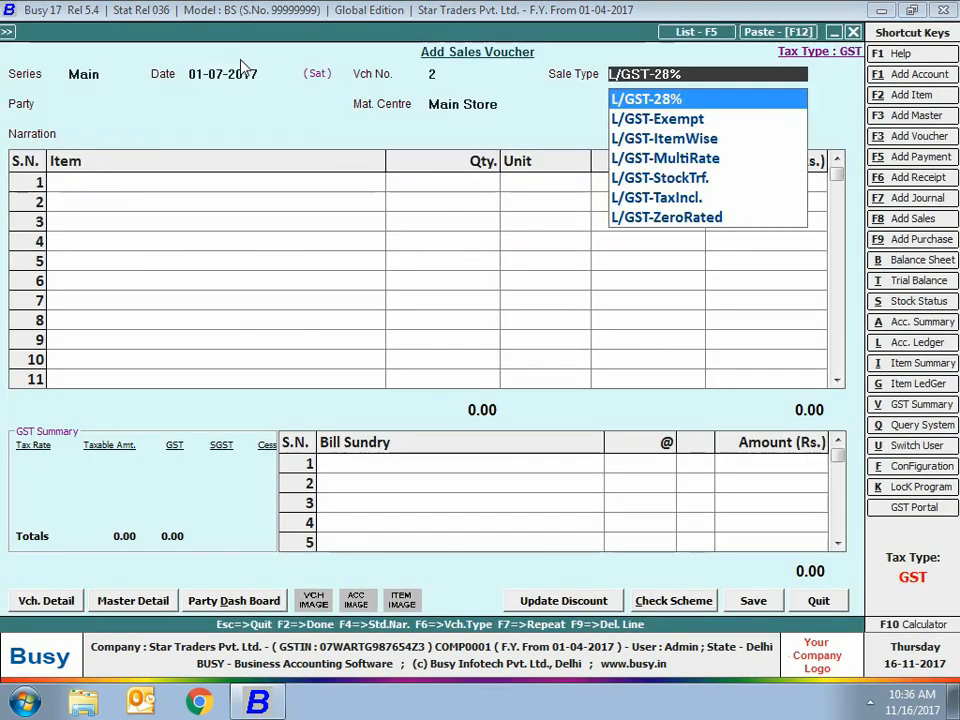
pyautogui.press('Return')
pyautogui.press('Return')
pyautogui.press('Return')
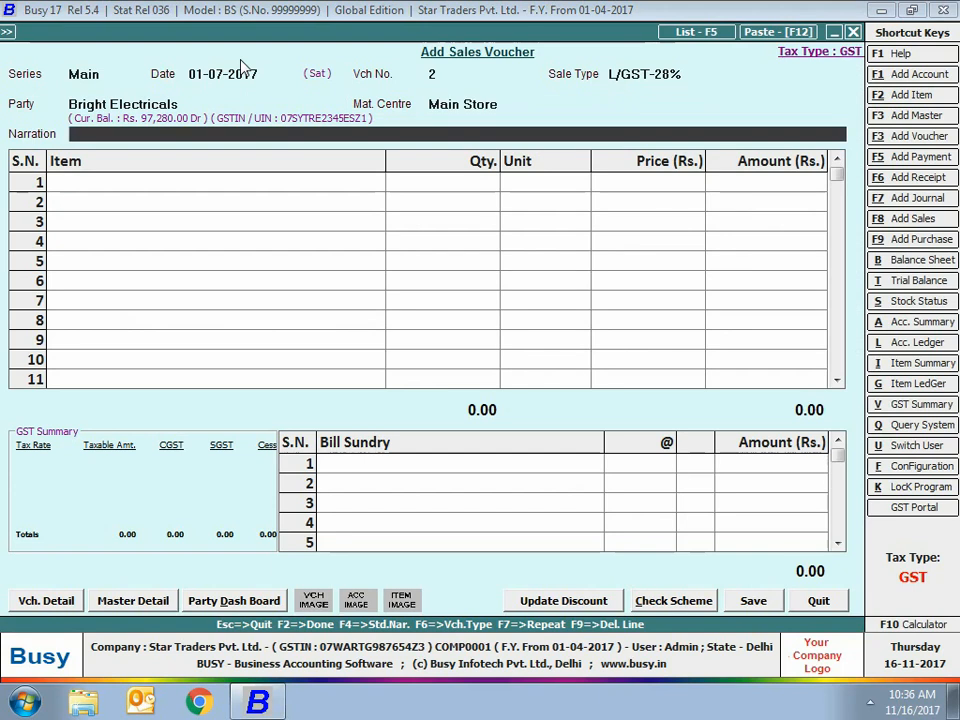
pyautogui.press('Return')
# Enter Samsung LED 32' Inch as the voucher item with quantity 2 and price 36,000
pyautogui.write('sa')
pyautogui.press('Return')
pyautogui.write('2')
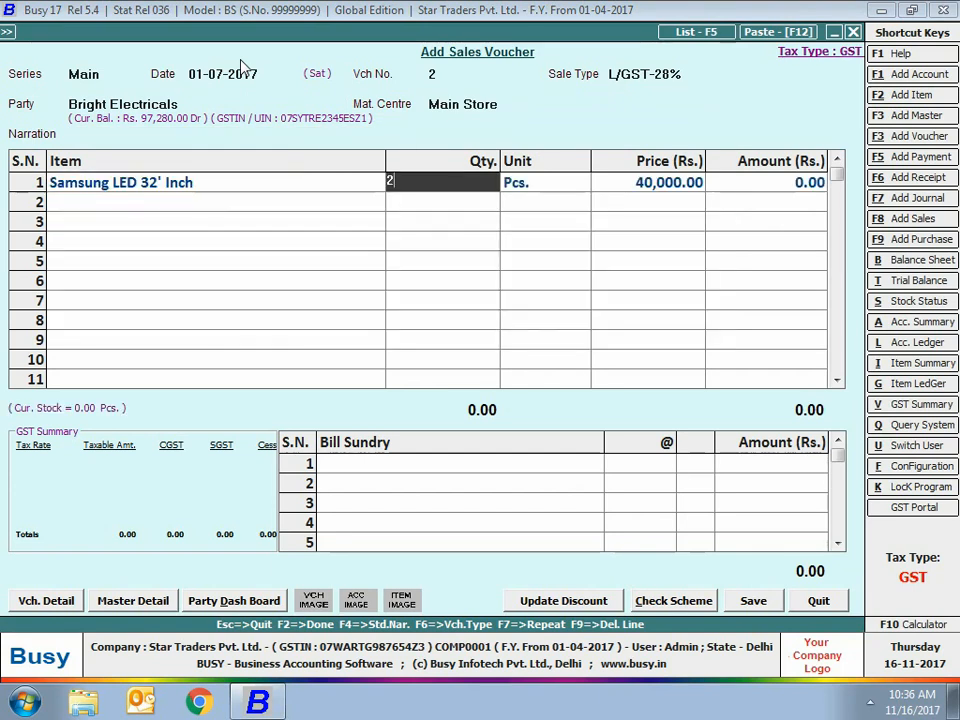
pyautogui.press('Return')
pyautogui.write('36000')
pyautogui.press('Return')
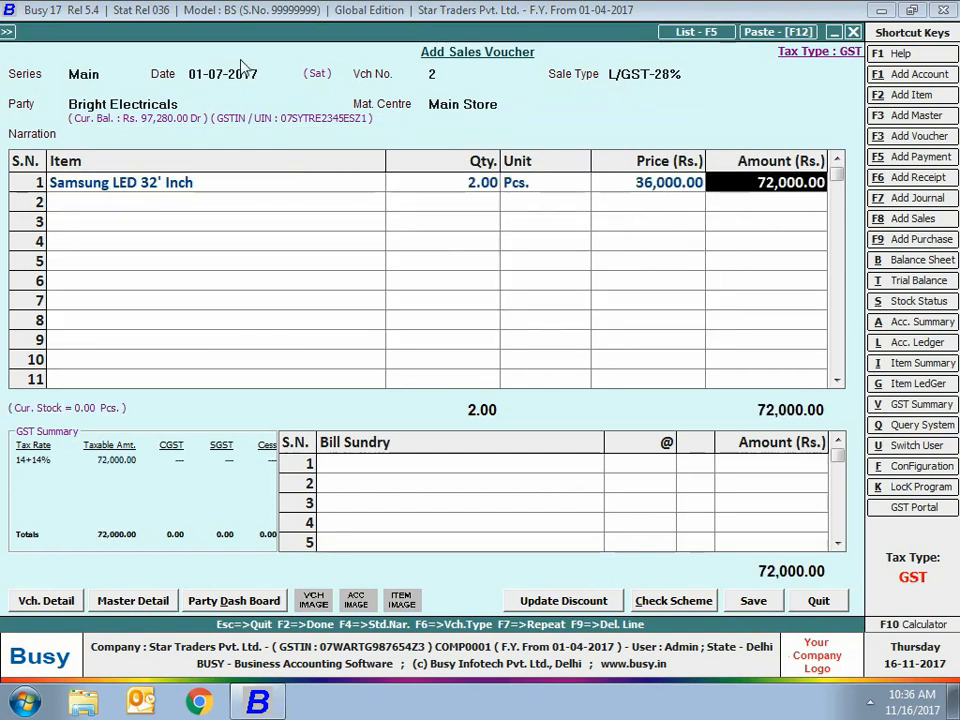
pyautogui.press('Return')
pyautogui.press('Return')
# Add CGST and SGST bill sundries at 14% each to the new sales voucher
pyautogui.write('cgst')
pyautogui.press('Return')
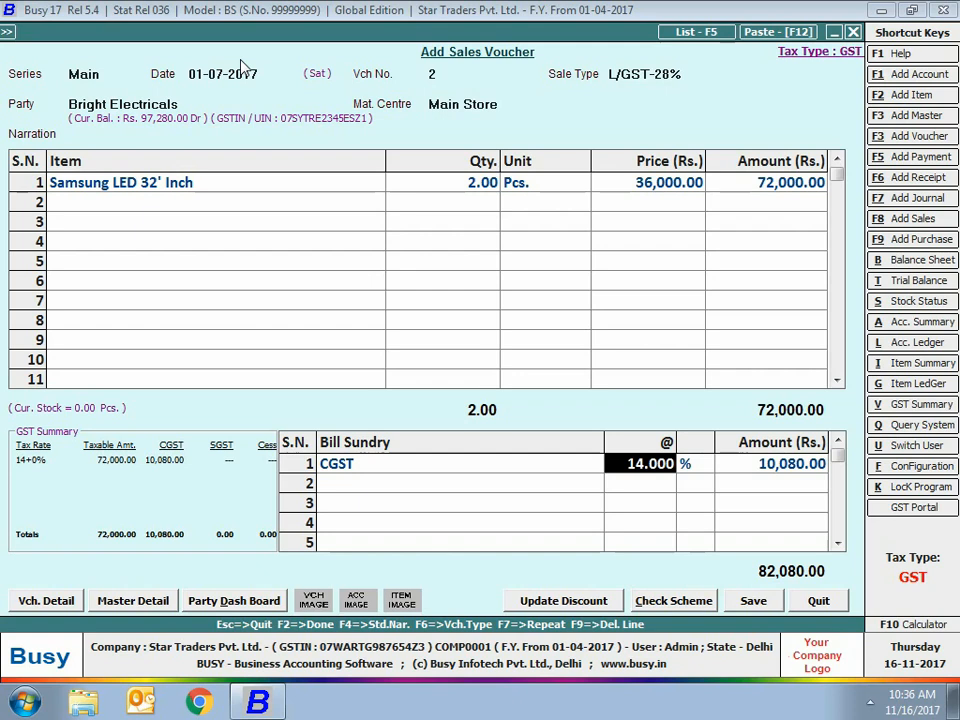
pyautogui.press('Return')
pyautogui.press('Return')
pyautogui.write('sgst')
pyautogui.press('Return')
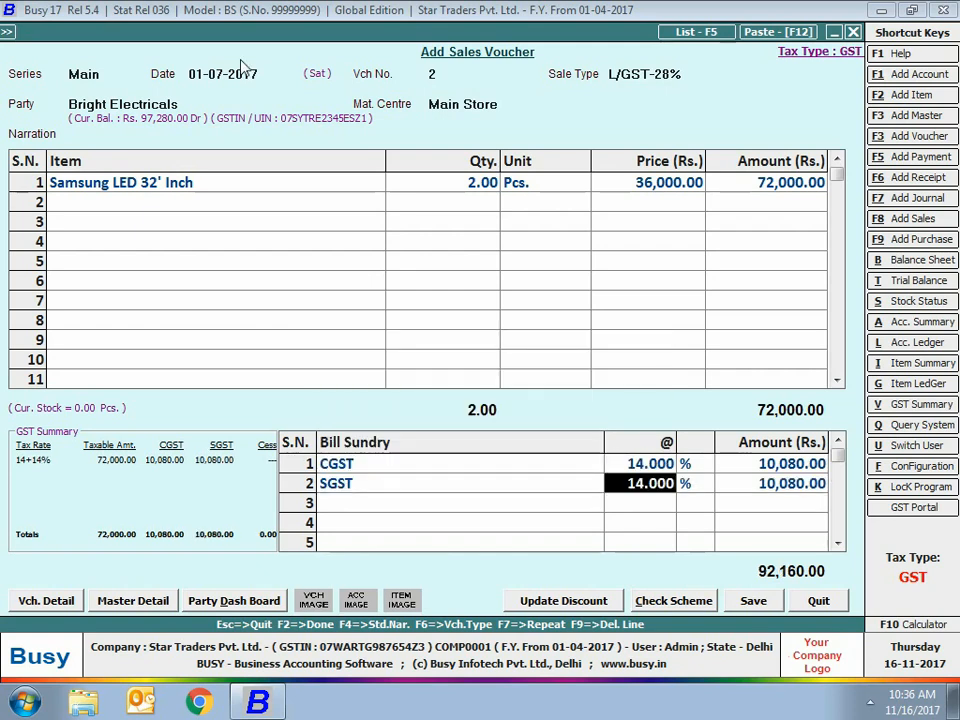
# Save the sales voucher, choosing to continue past the minimum sale price and negative stock warnings, and close voucher entry
pyautogui.press('F2')
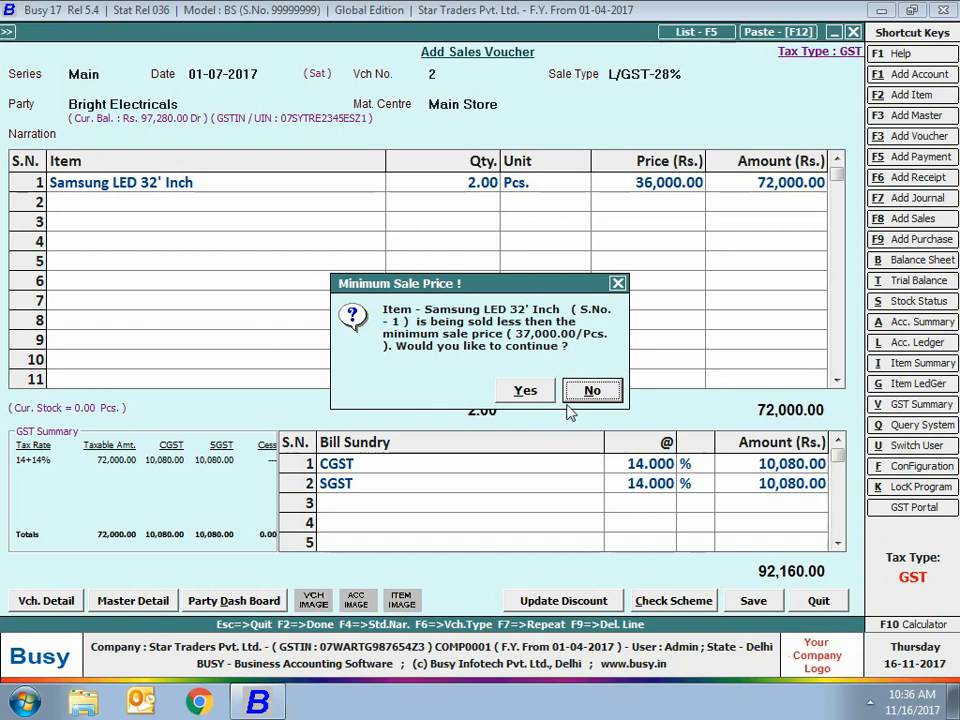
pyautogui.click(523, 390)
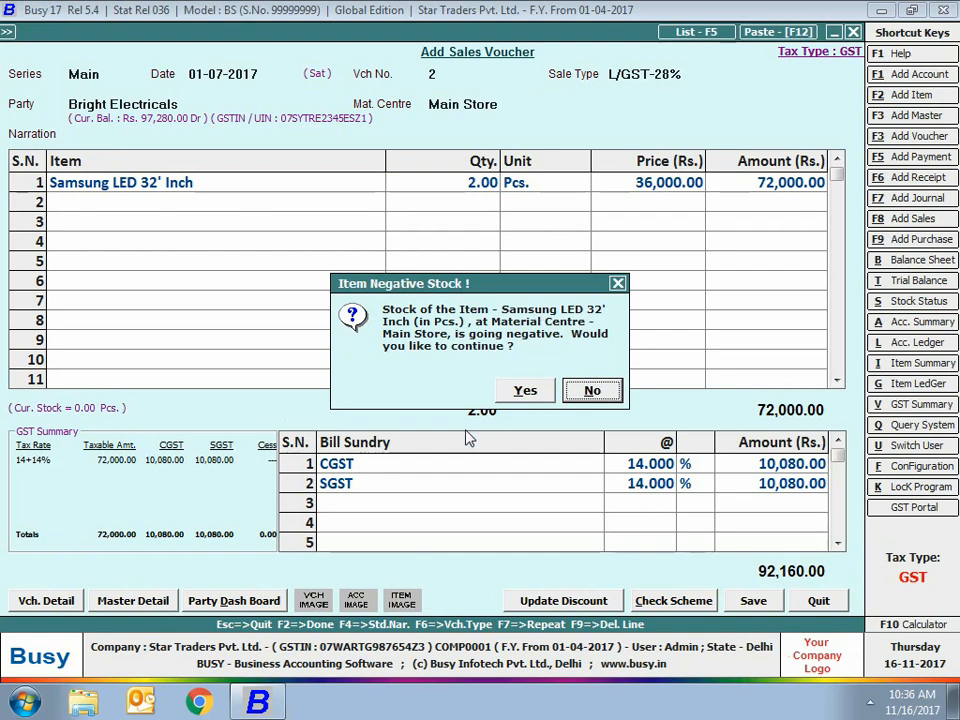
pyautogui.click(525, 390)
pyautogui.click(525, 390)
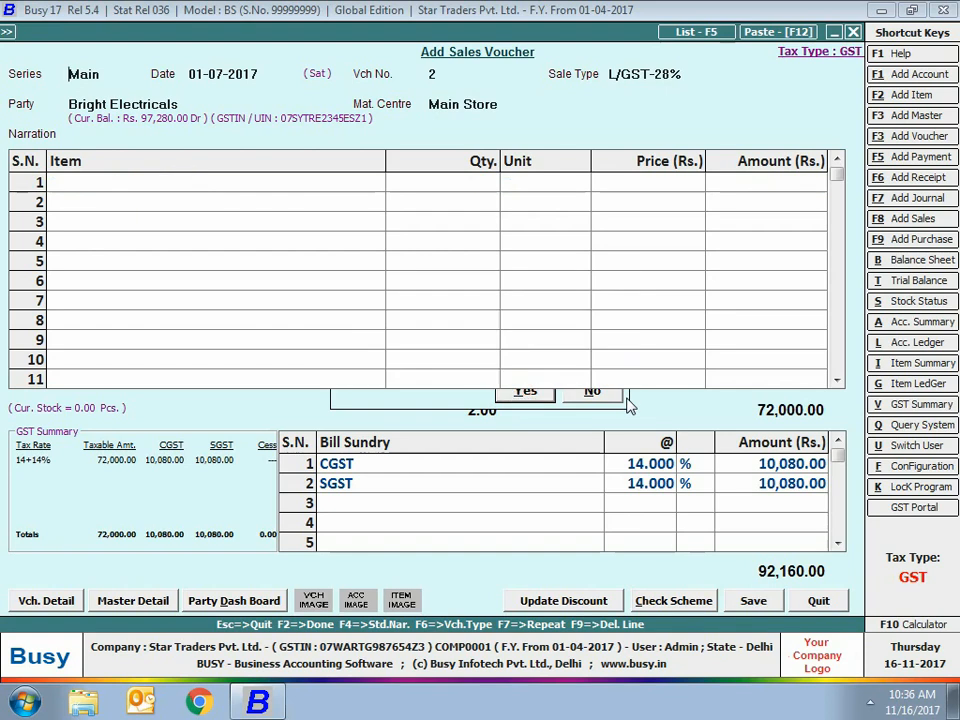
pyautogui.press('Escape')
# Start a new payment voucher dated 01-07-2017 with type Regular and GST nature Not Applicable/Non-GST
pyautogui.click(236, 128)
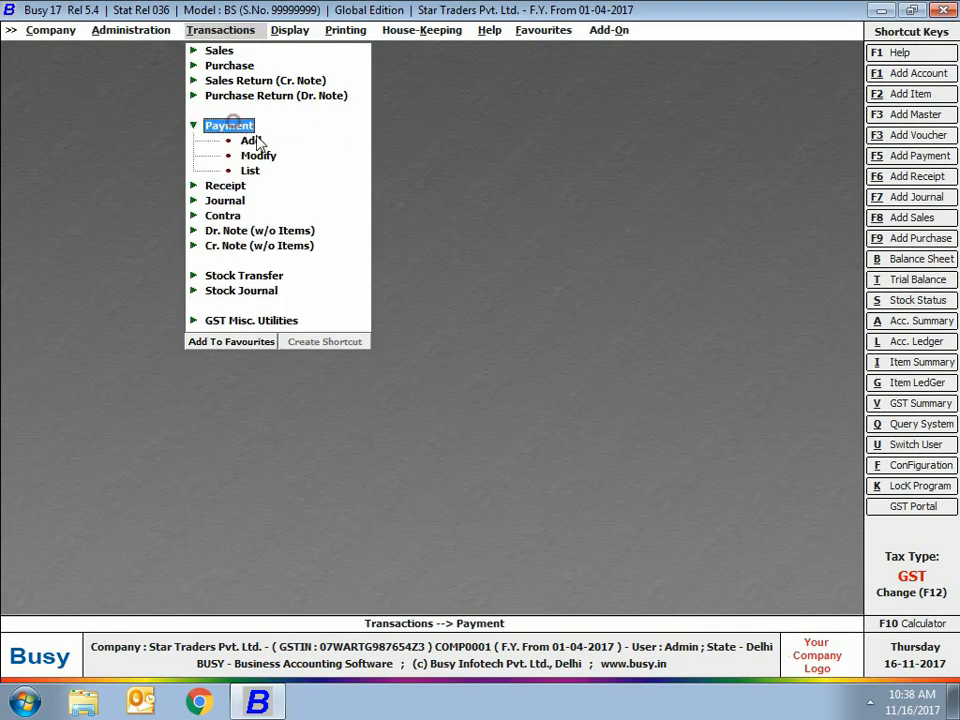
pyautogui.click(251, 139)
pyautogui.write('1-07')
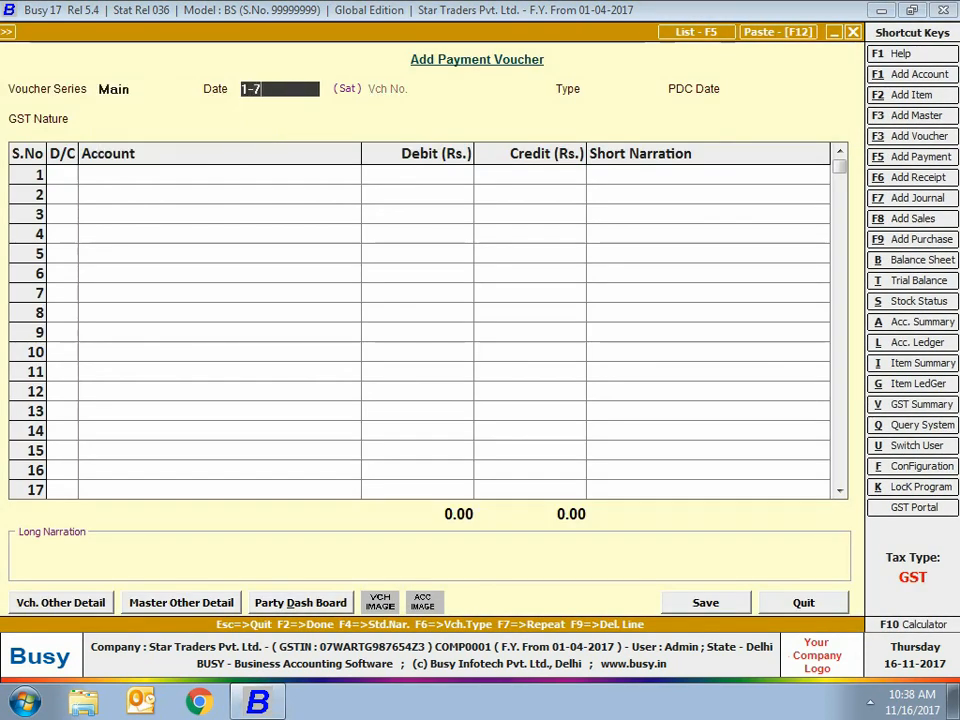
pyautogui.press('Return')
pyautogui.press('Return')
pyautogui.press('Return')
# Debit Water & Electricity Expenses with 8,000 in the payment voucher
pyautogui.write('wat')
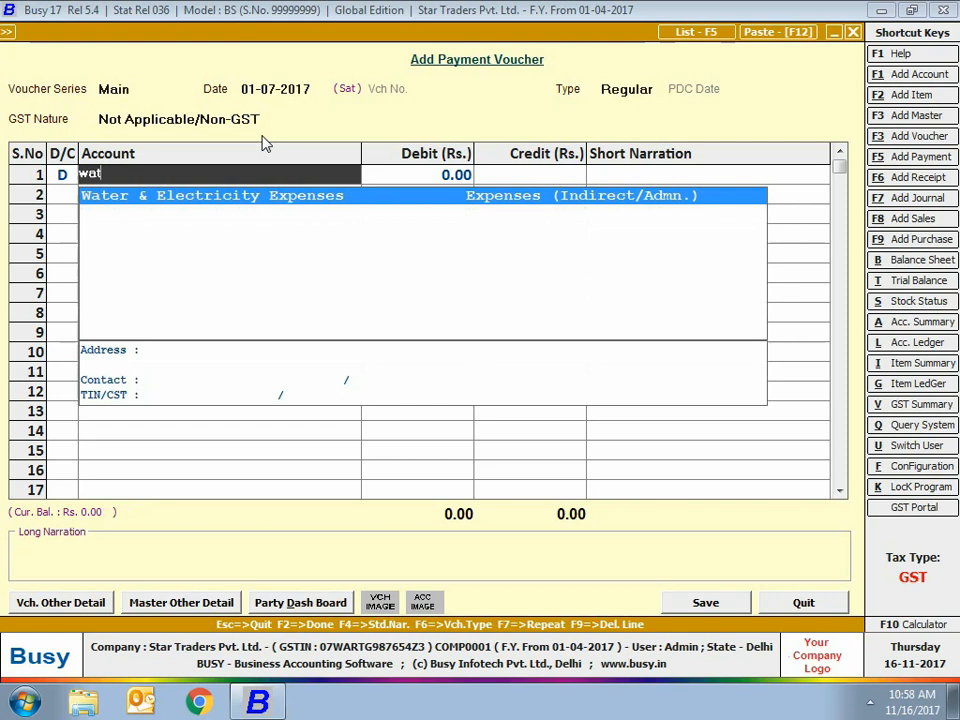
pyautogui.press('Return')
pyautogui.write('8000')
pyautogui.press('Return')
pyautogui.press('Return')
pyautogui.press('Return')
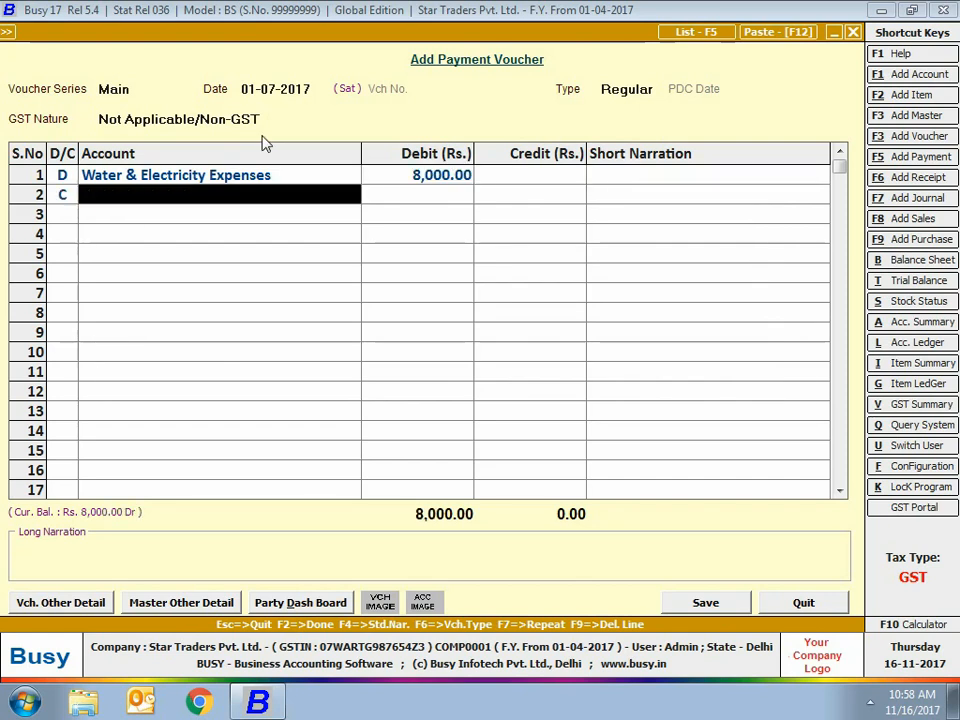
# Credit Cash with 8,000 and save the payment voucher, choosing to continue past the negative cash warning
pyautogui.press('Return')
pyautogui.press('Return')
pyautogui.press('Return')
pyautogui.press('Return')
pyautogui.press('Return')
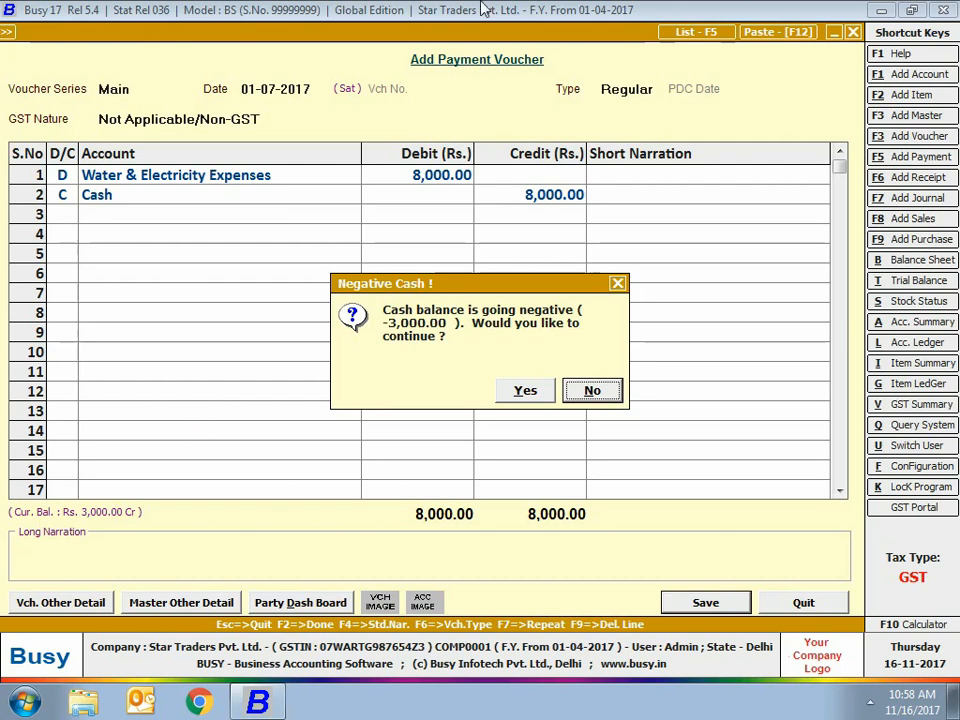
pyautogui.click(546, 392)
pyautogui.press('Escape')
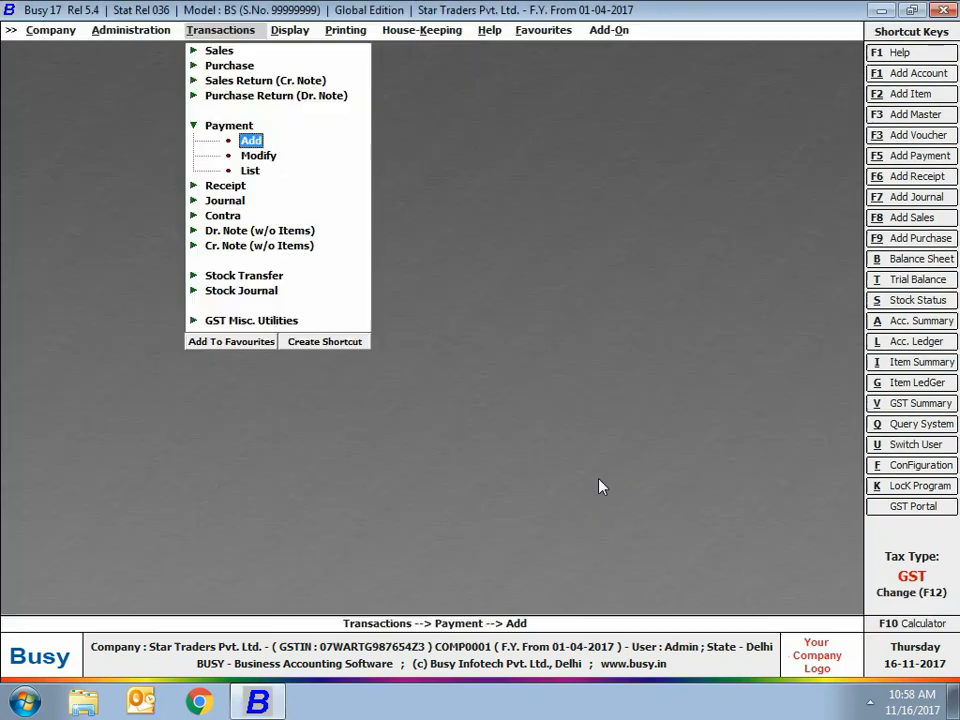
pyautogui.press('Escape')
# Close and reopen the company Star Traders Pvt. Ltd., entering the account password and dismissing the trial difference alert
pyautogui.click(57, 35)
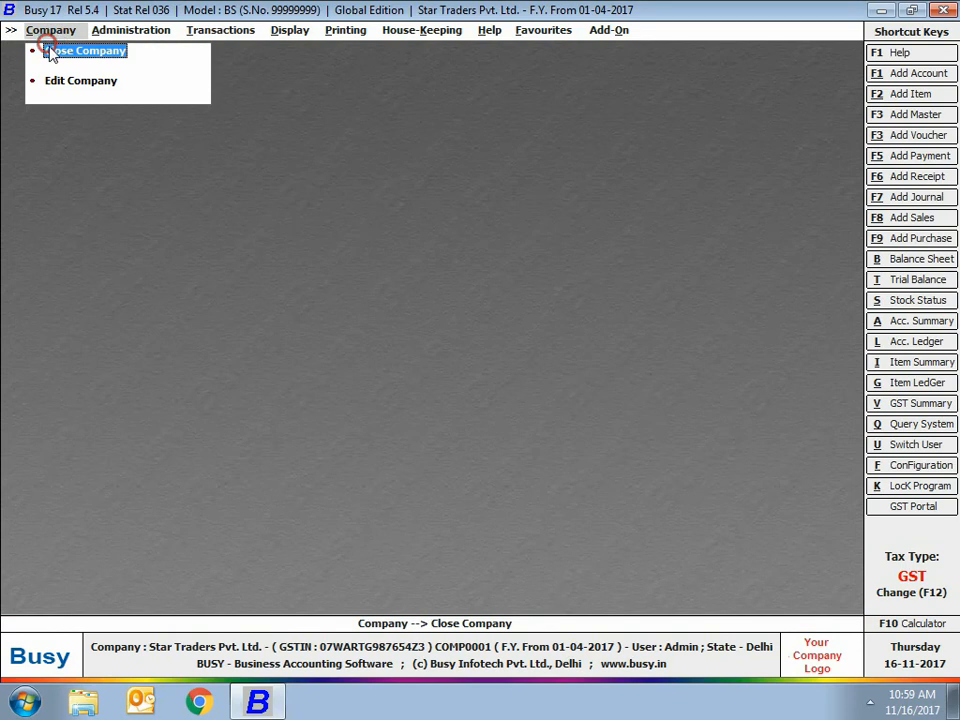
pyautogui.click(55, 48)
pyautogui.click(62, 49)
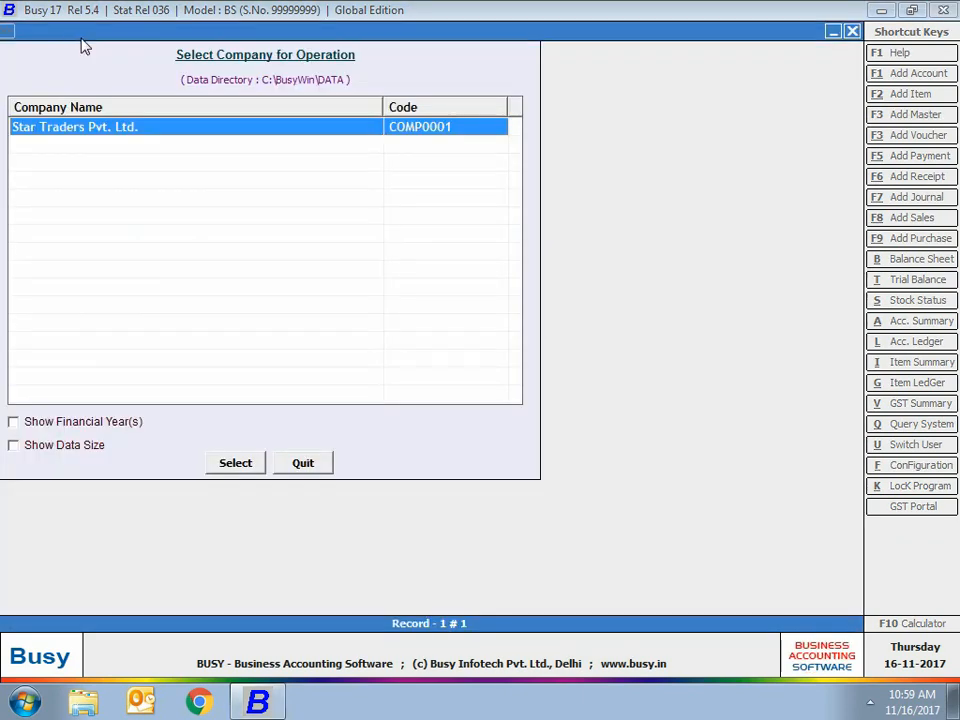
pyautogui.press('Return')
pyautogui.press('Return')
pyautogui.write('****')
pyautogui.press('Return')
pyautogui.press('Return')
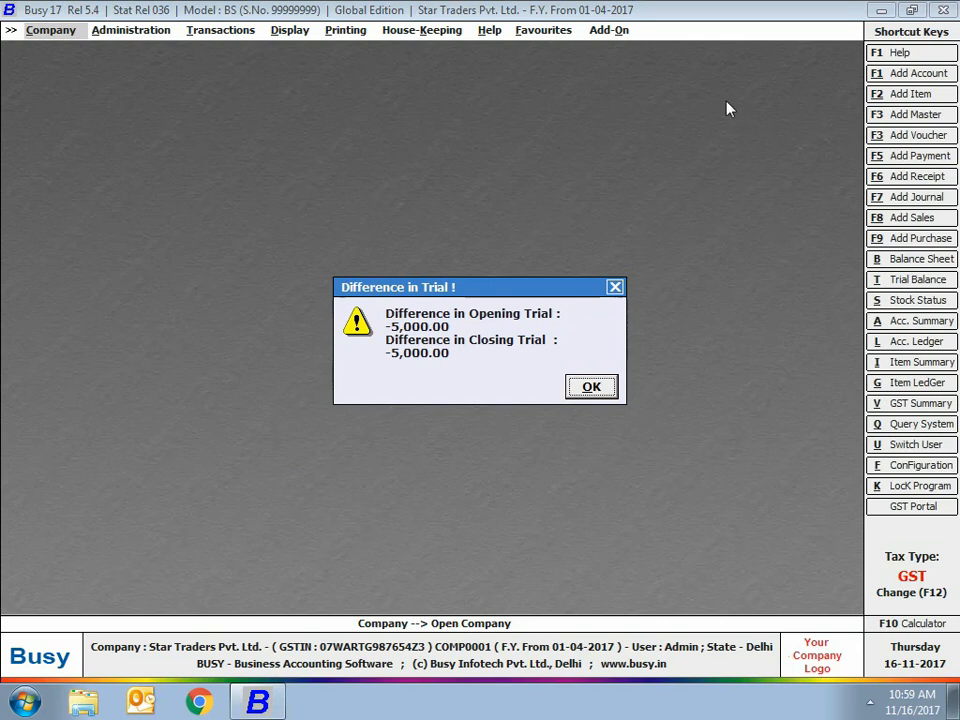
pyautogui.click(591, 388)
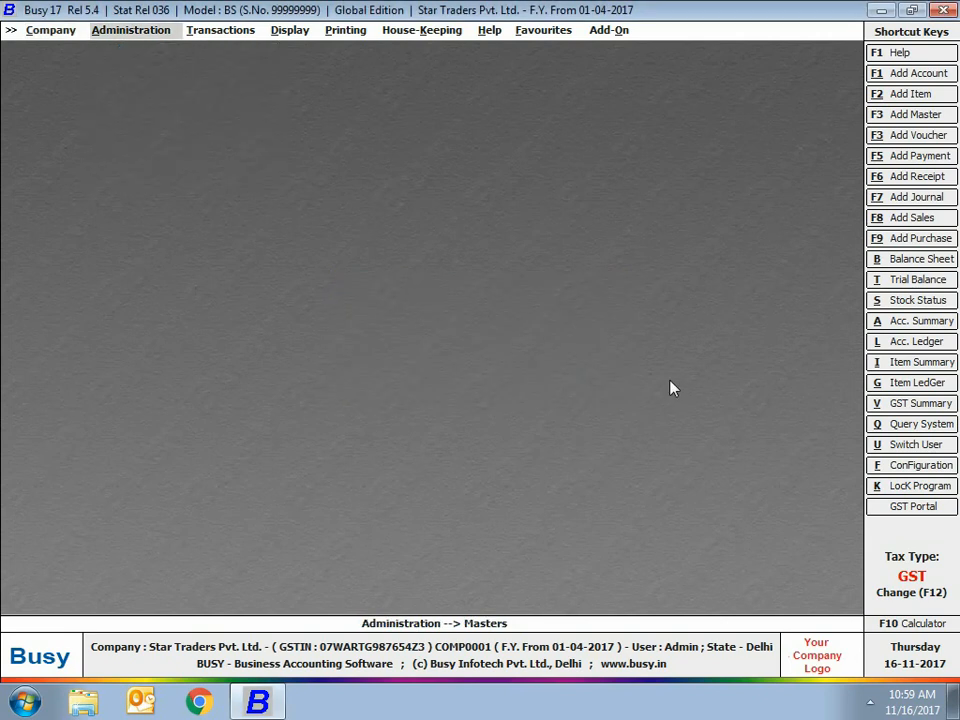